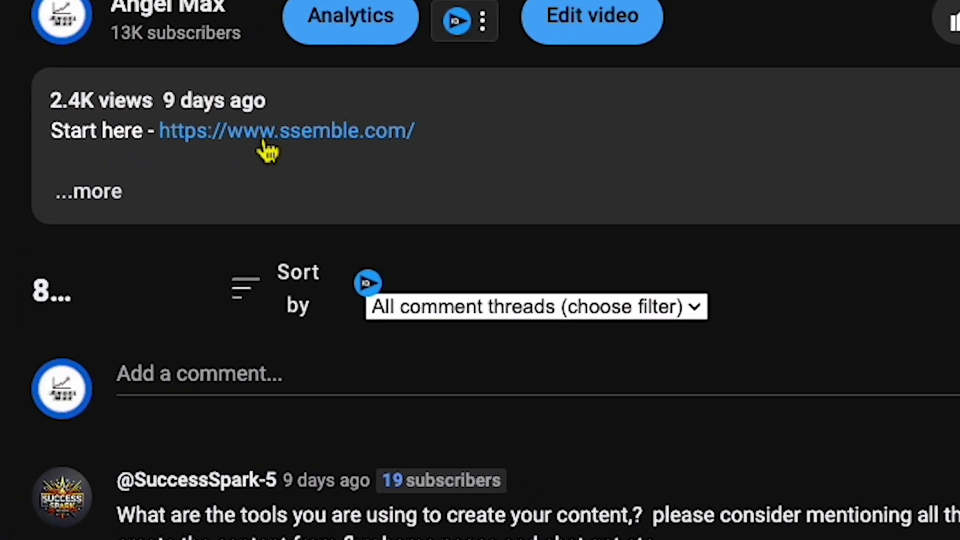
Step: Open Ssemble from the video description, sign in, and open the podcast video's generated shorts
left_click(109, 87)
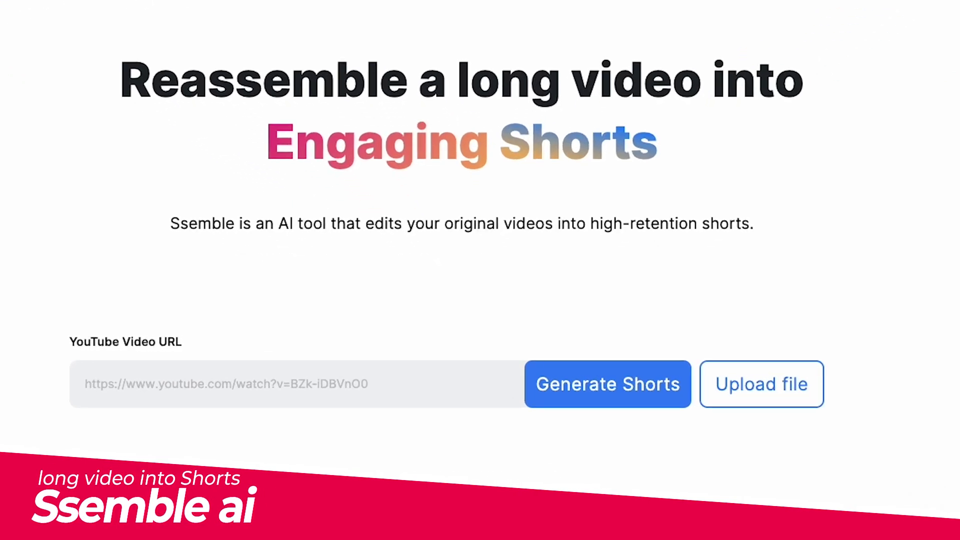
scroll(638, 190, "down", 6)
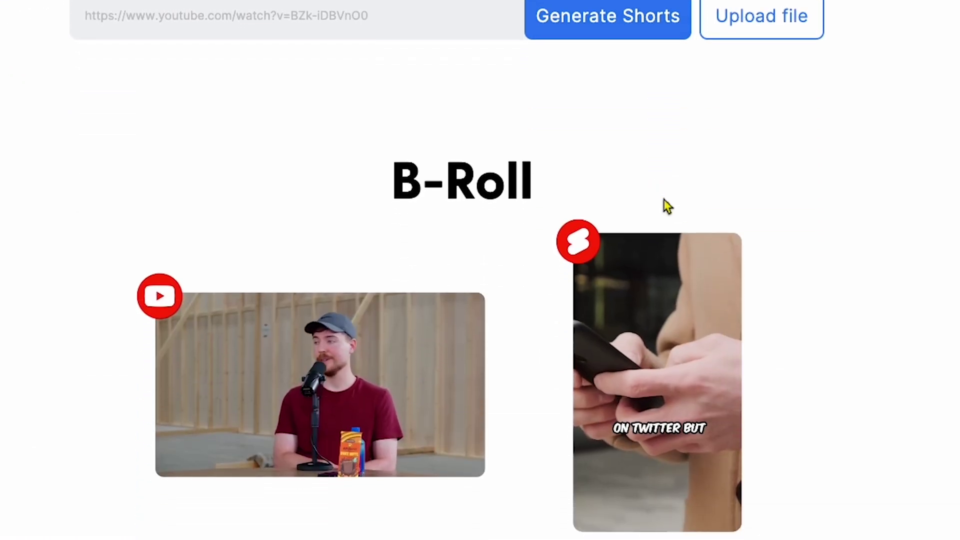
scroll(771, 205, "down", 2)
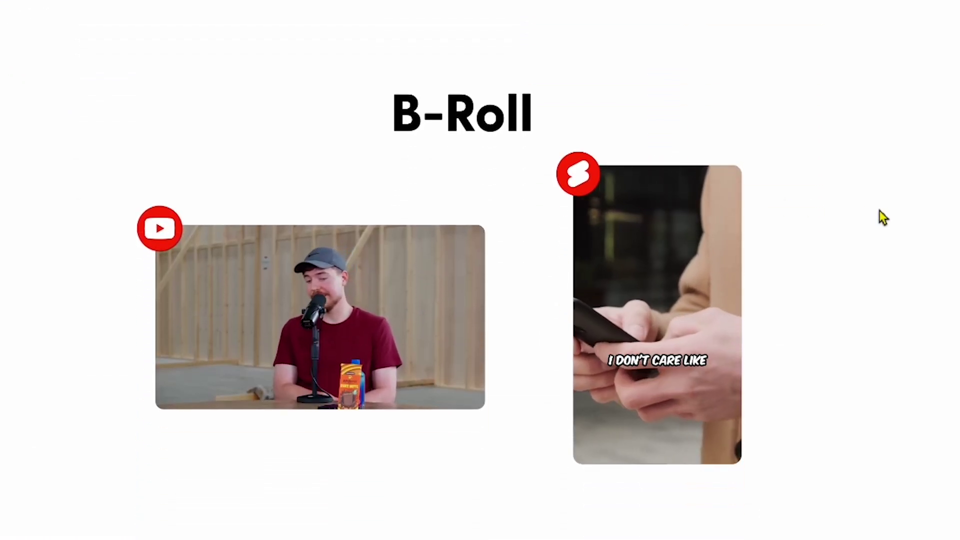
scroll(867, 318, "down", 3)
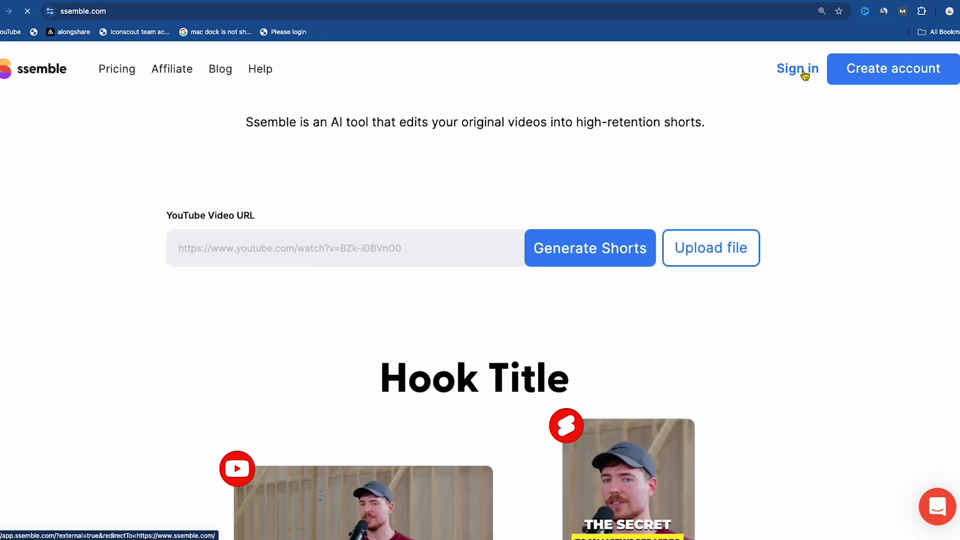
left_click(802, 70)
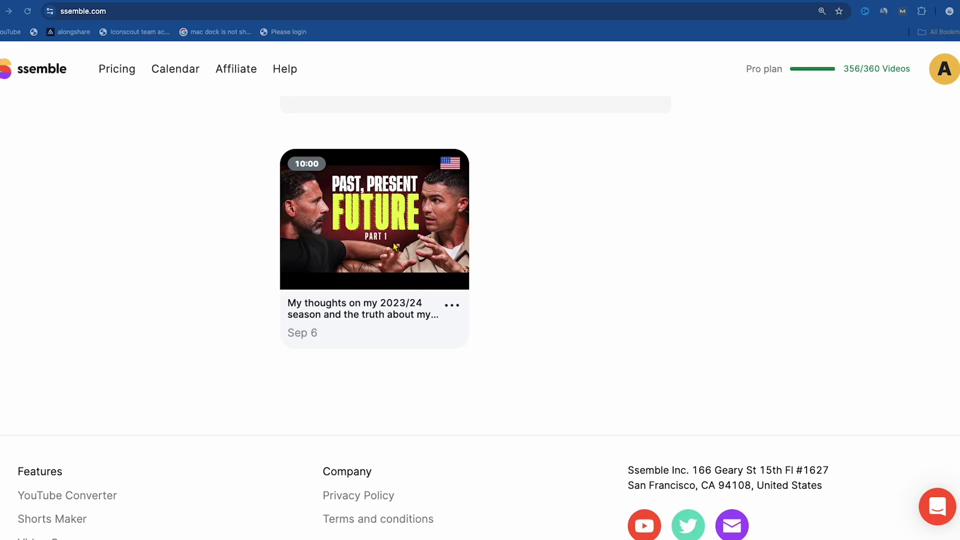
left_click(394, 243)
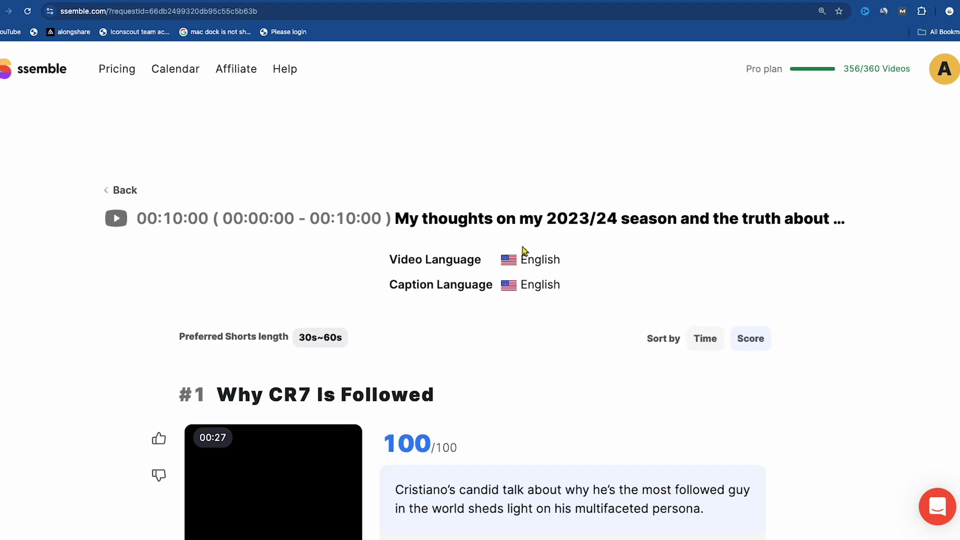
Step: Play the Crying for Passion clip with sound, then the Saudi Surprises clip (80/100)
scroll(523, 250, "down", 7)
scroll(212, 429, "down", 8)
left_click(93, 508)
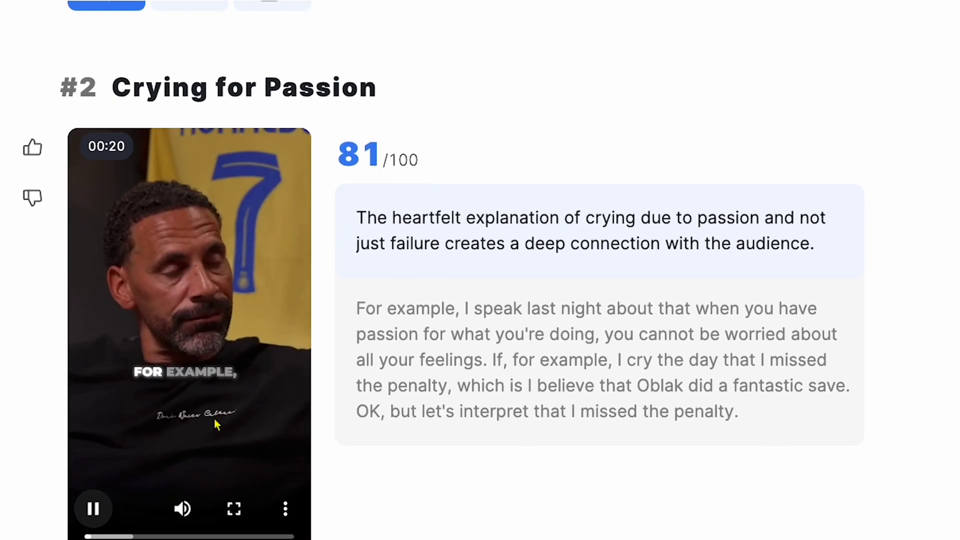
left_click(191, 505)
scroll(226, 464, "down", 10)
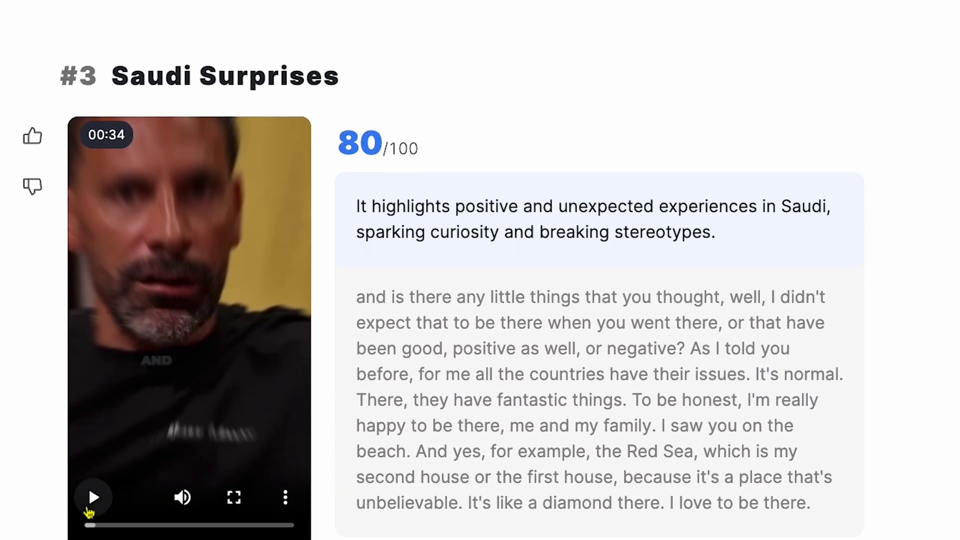
left_click(93, 498)
scroll(238, 361, "down", 1)
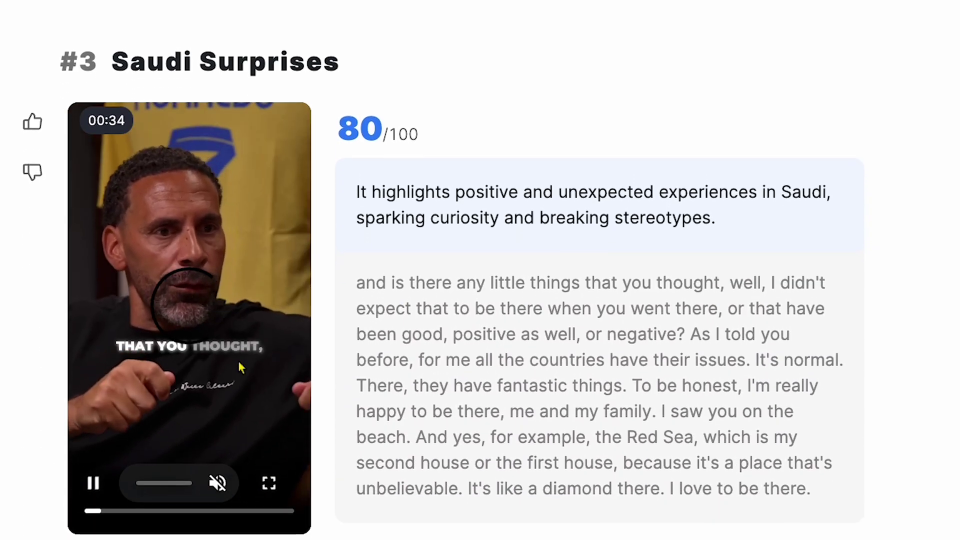
scroll(239, 365, "up", 20)
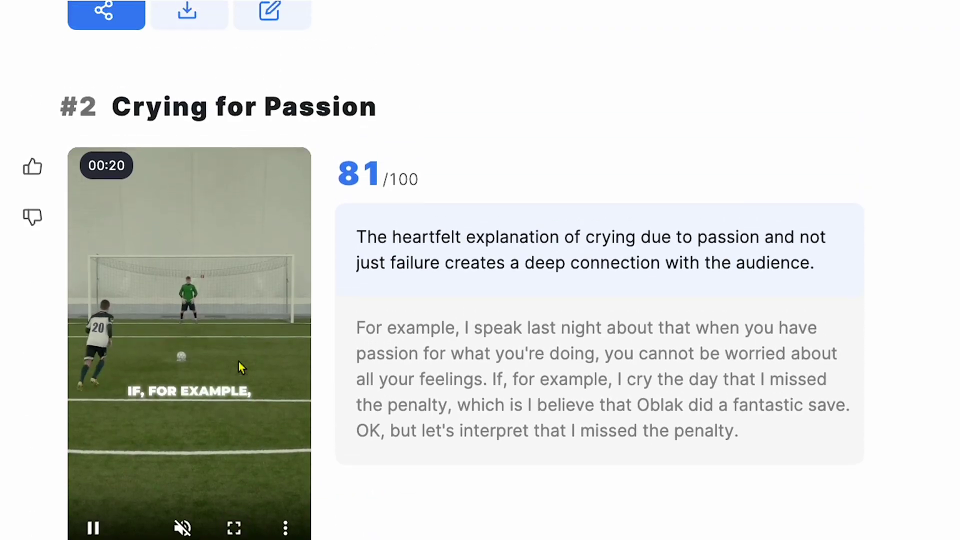
scroll(238, 361, "down", 1)
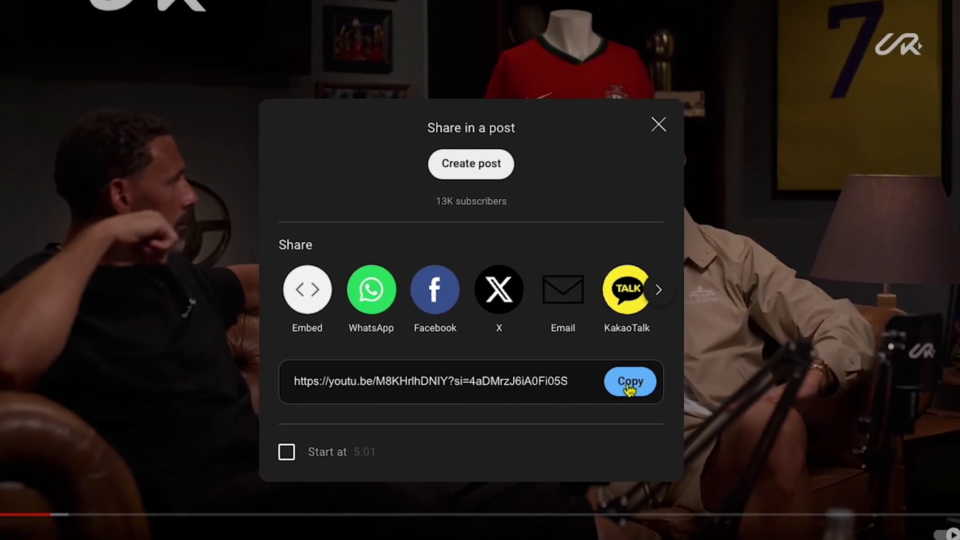
Step: Copy the share link of the Ronaldo 2023/24 season podcast video from YouTube's Share dialog
left_click(629, 383)
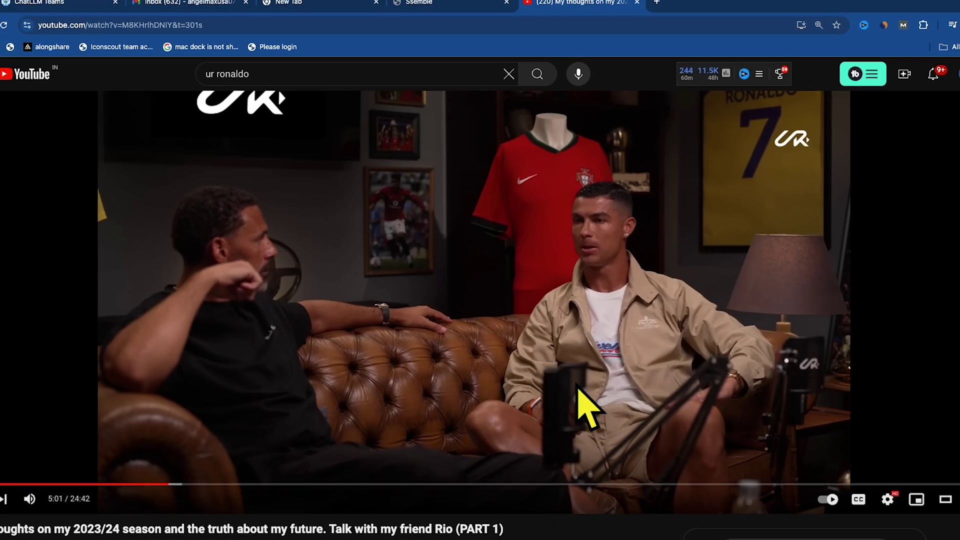
scroll(278, 89, "down", 3)
scroll(278, 89, "up", 3)
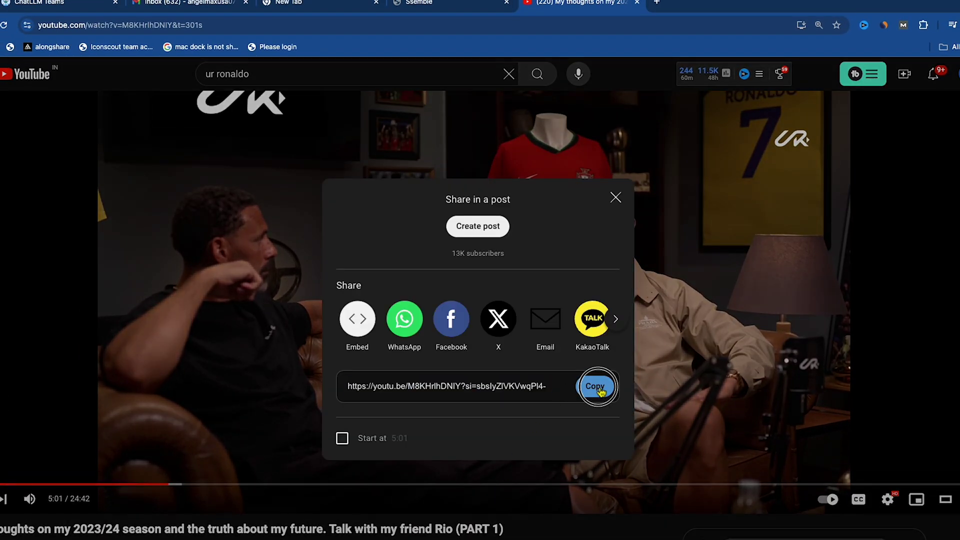
left_click(597, 388)
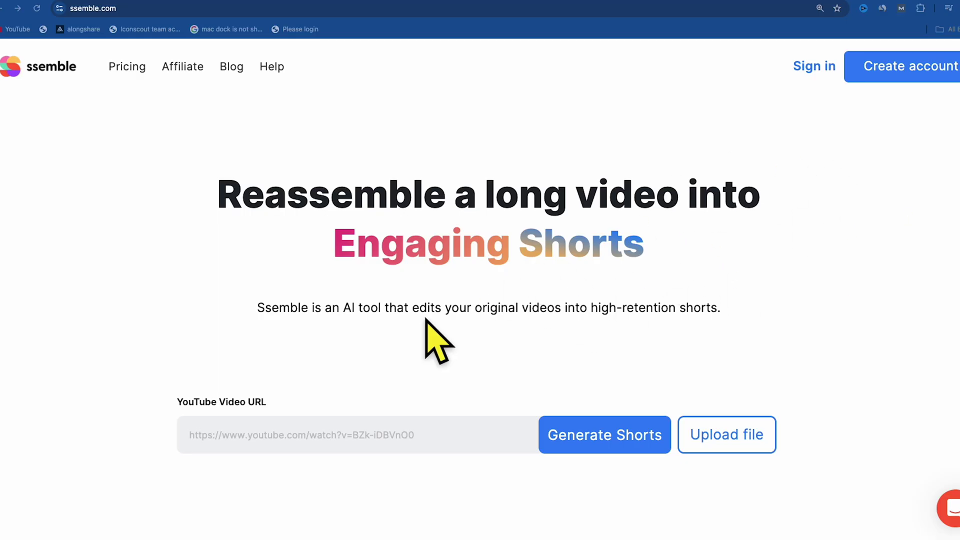
Step: Create a Ssemble account with Google, dismissing an accidental local file picker
left_click(879, 73)
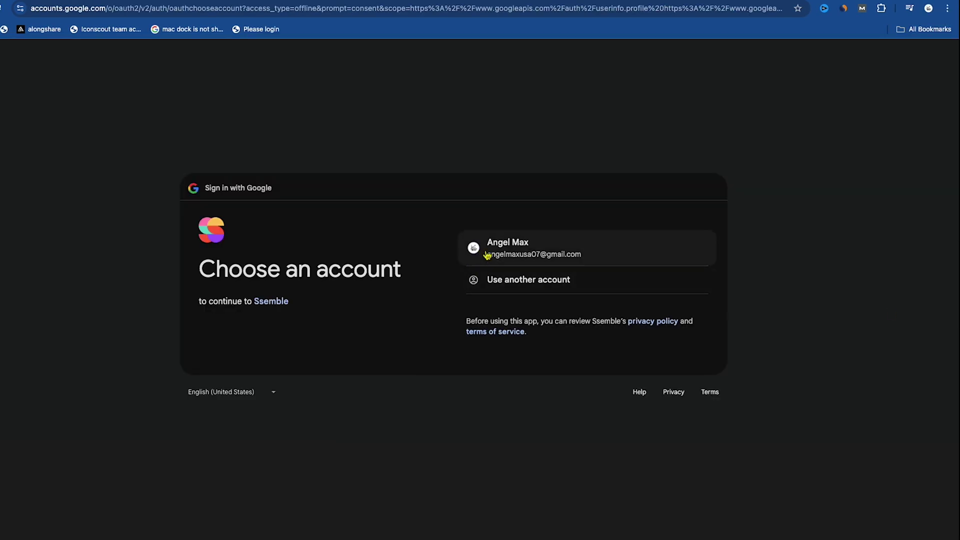
left_click(580, 248)
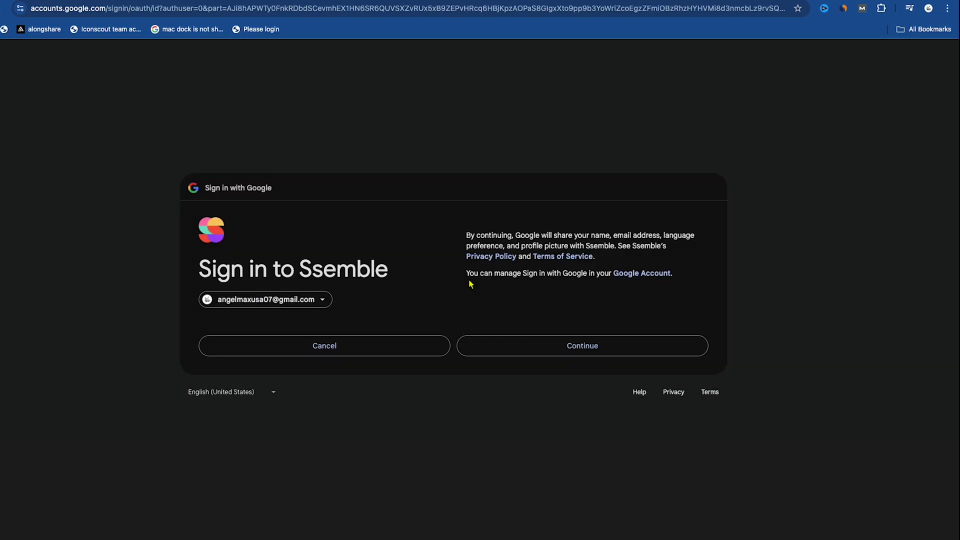
left_click(480, 345)
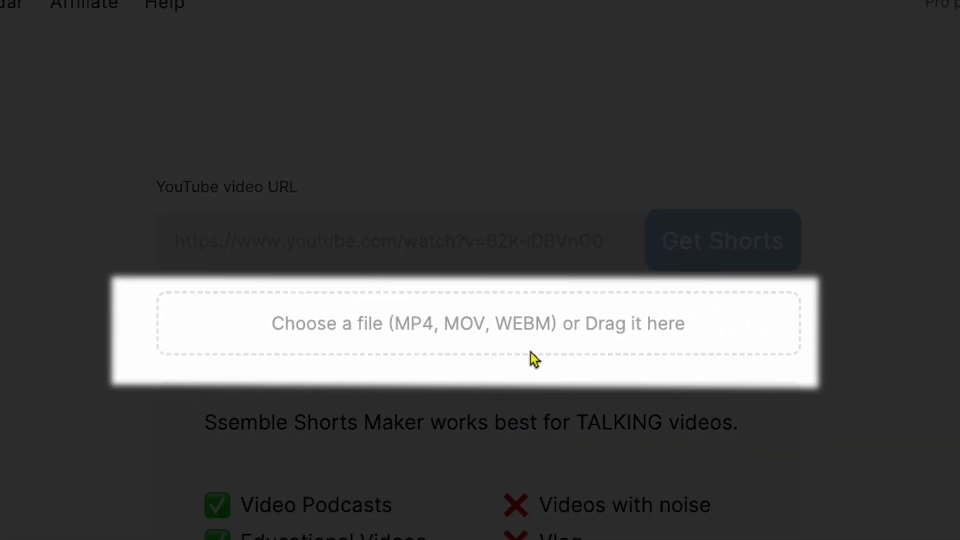
left_click(567, 402)
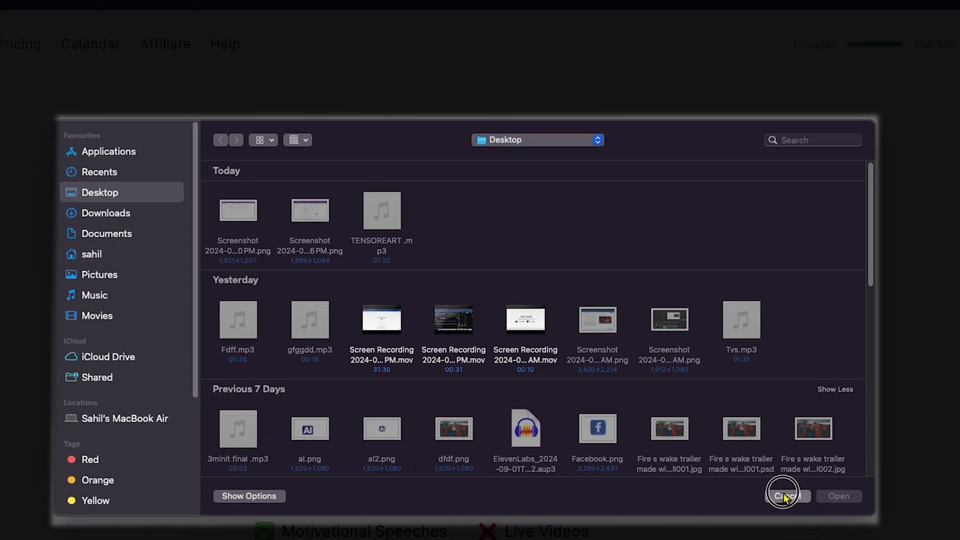
left_click(785, 496)
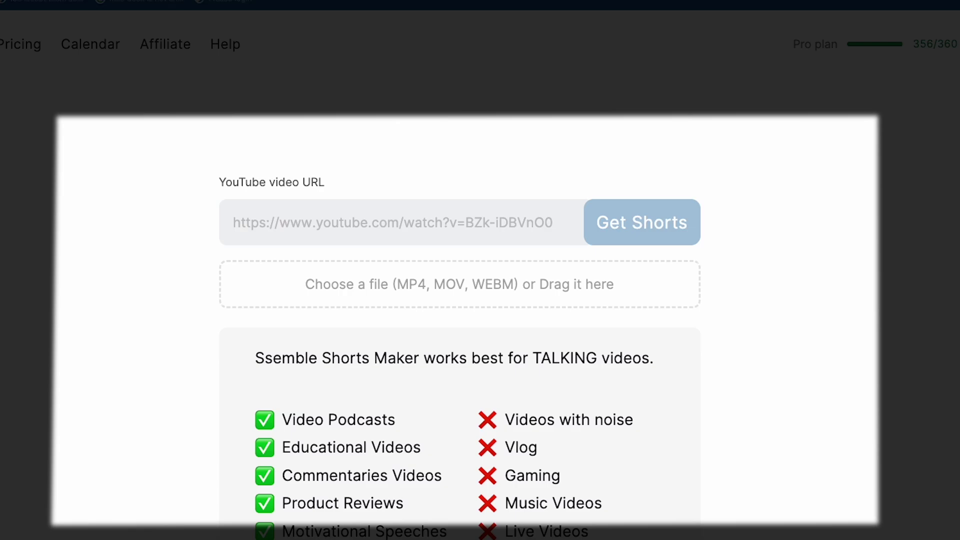
Step: Highlight the suitable video types (Podcasts, Educational, Commentaries) and paste the YouTube link into the URL field
scroll(514, 291, "down", 5)
left_click_drag(274, 242, 286, 246)
left_click_drag(162, 139, 688, 139)
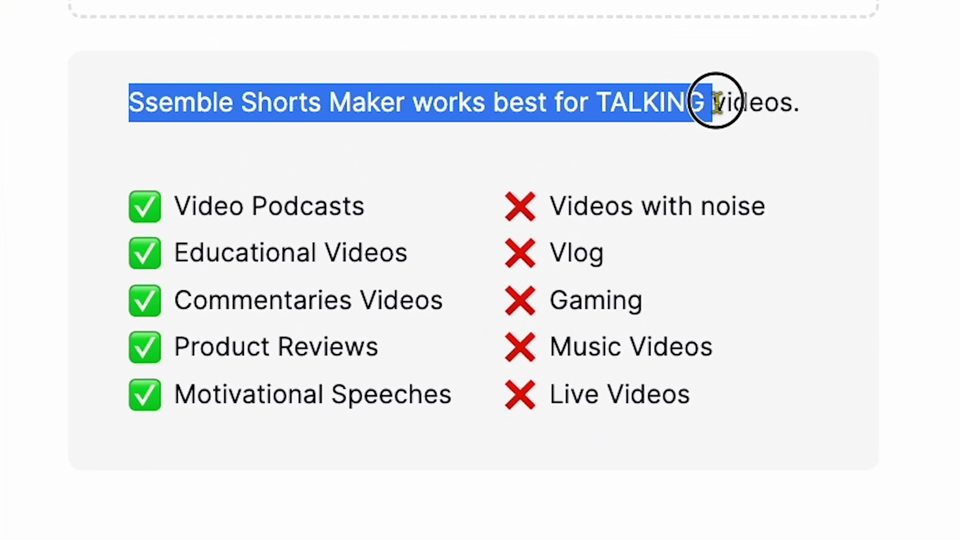
left_click(485, 163)
left_click_drag(175, 207, 420, 200)
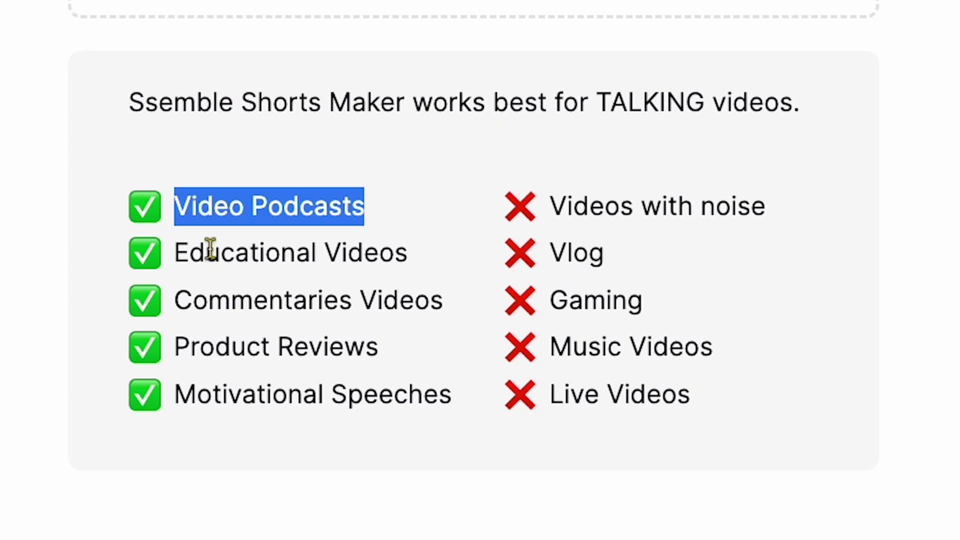
left_click_drag(161, 269, 378, 263)
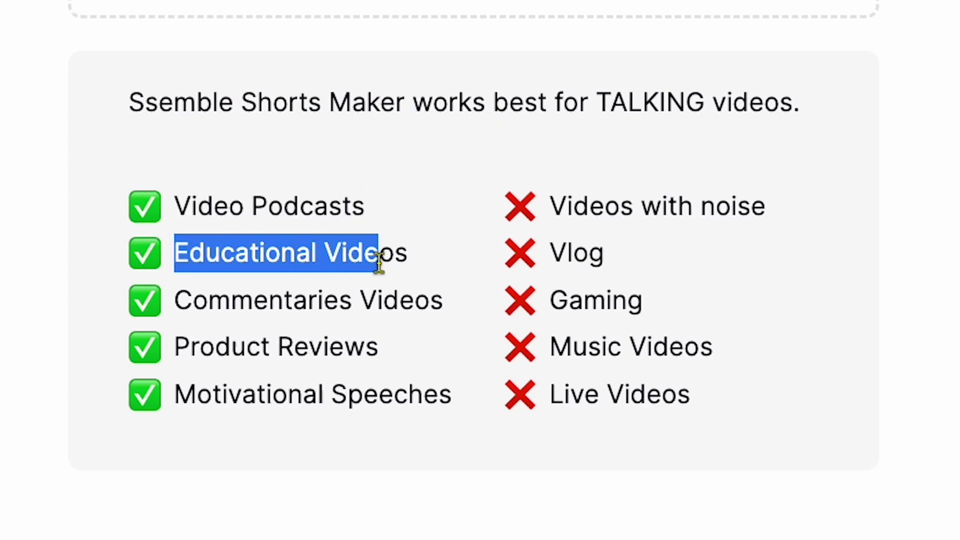
left_click_drag(175, 303, 457, 300)
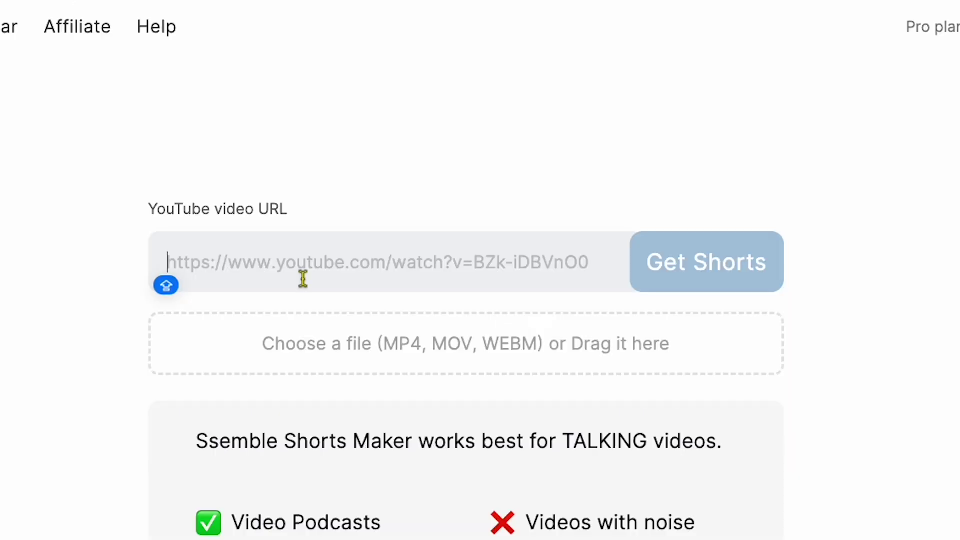
key("ctrl+v")
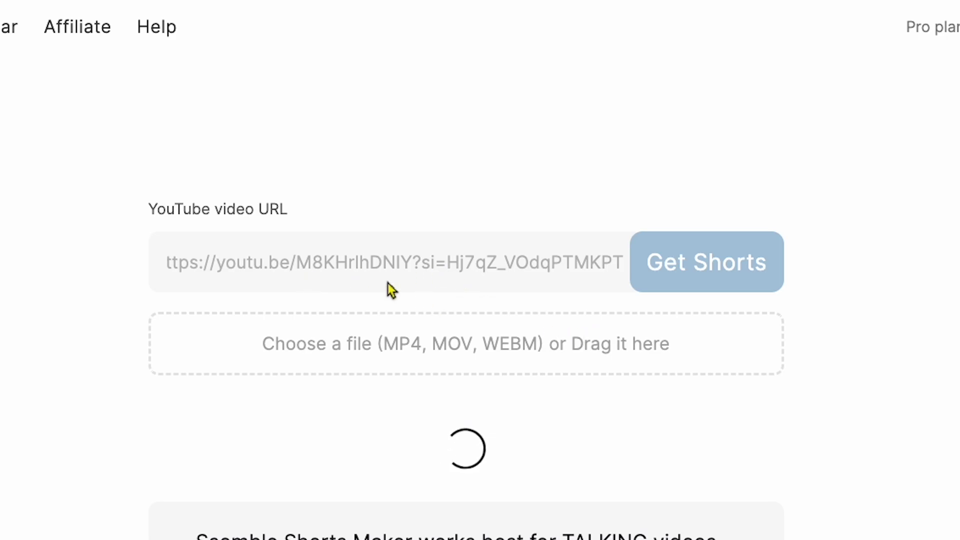
Step: Keep English as the podcast's video language
scroll(648, 367, "down", 6)
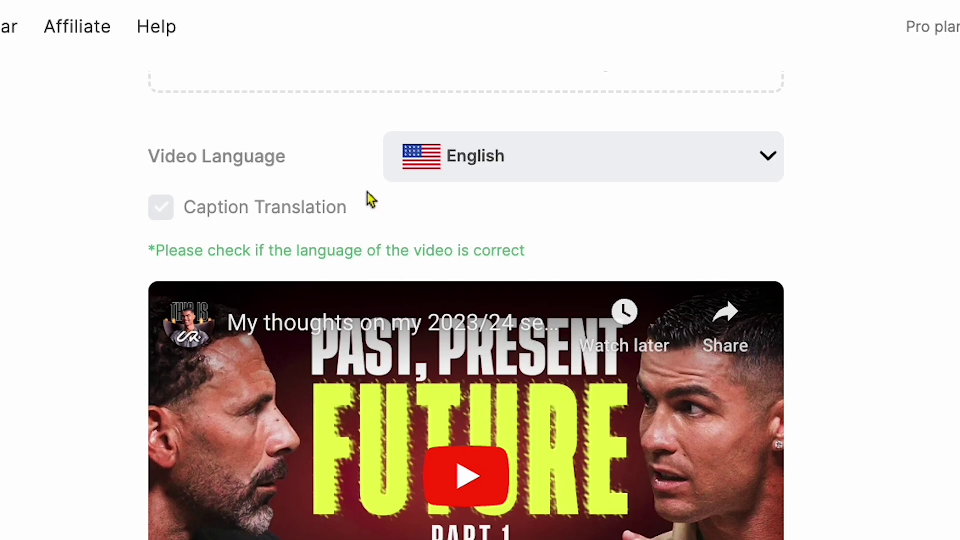
scroll(638, 358, "up", 1)
scroll(460, 345, "up", 1)
scroll(557, 493, "down", 1)
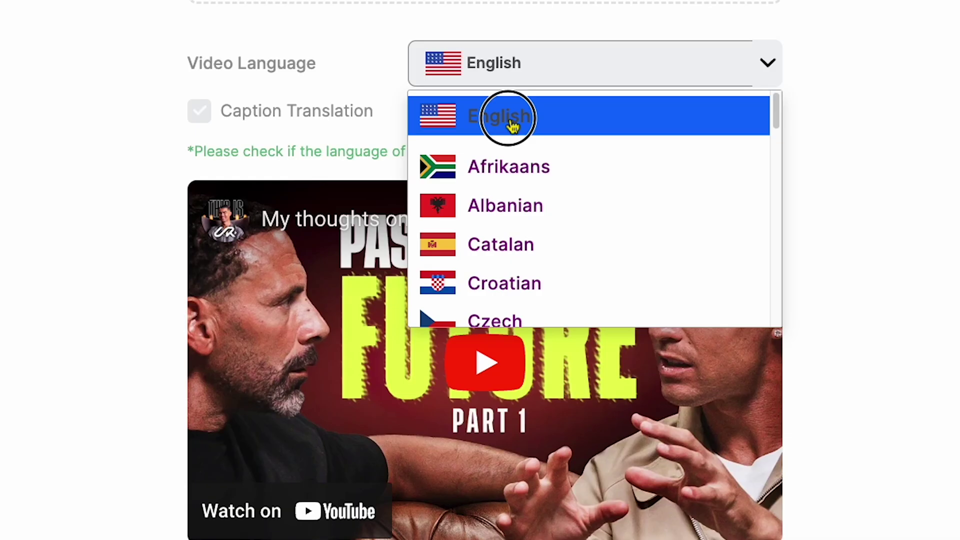
left_click(512, 124)
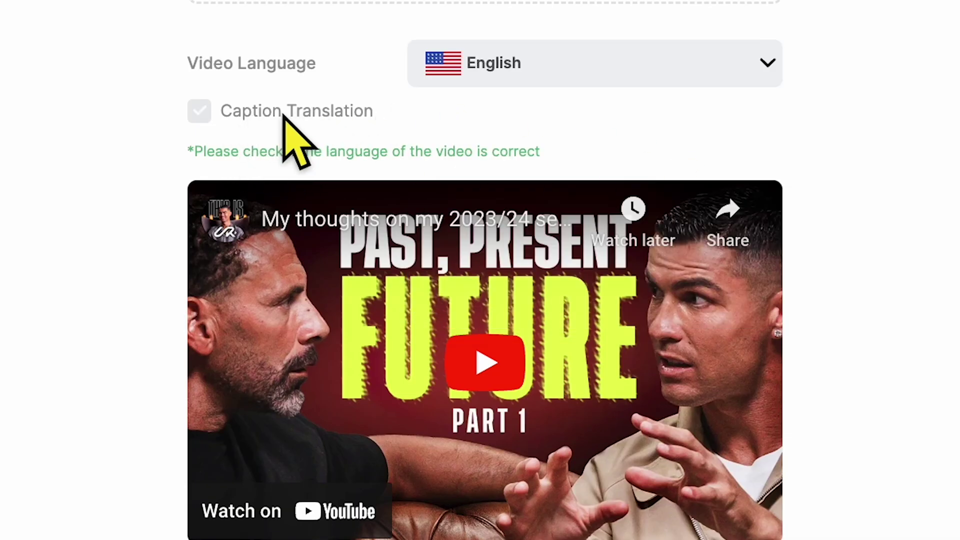
Step: Turn on Caption Translation and choose English as the translation language
left_click(200, 112)
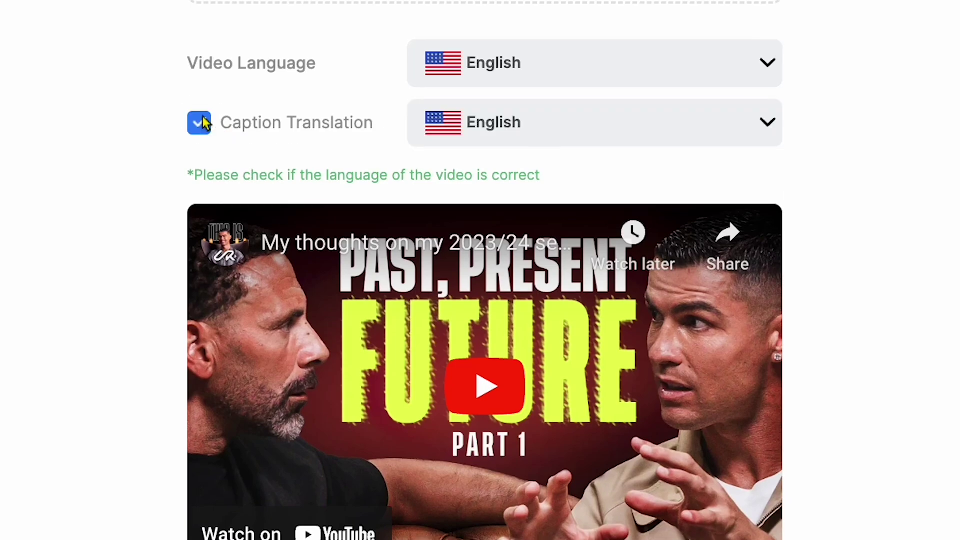
left_click(484, 139)
scroll(555, 268, "down", 10)
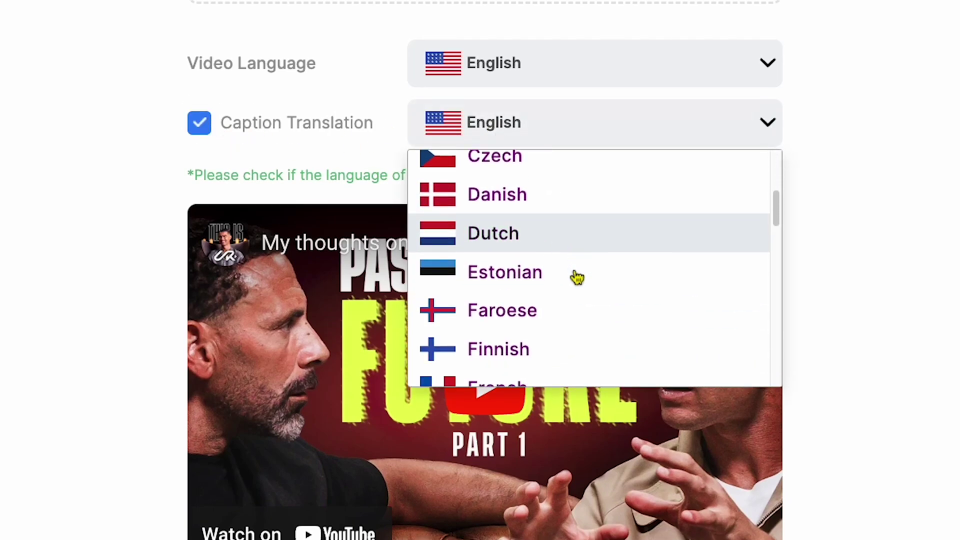
scroll(595, 287, "up", 10)
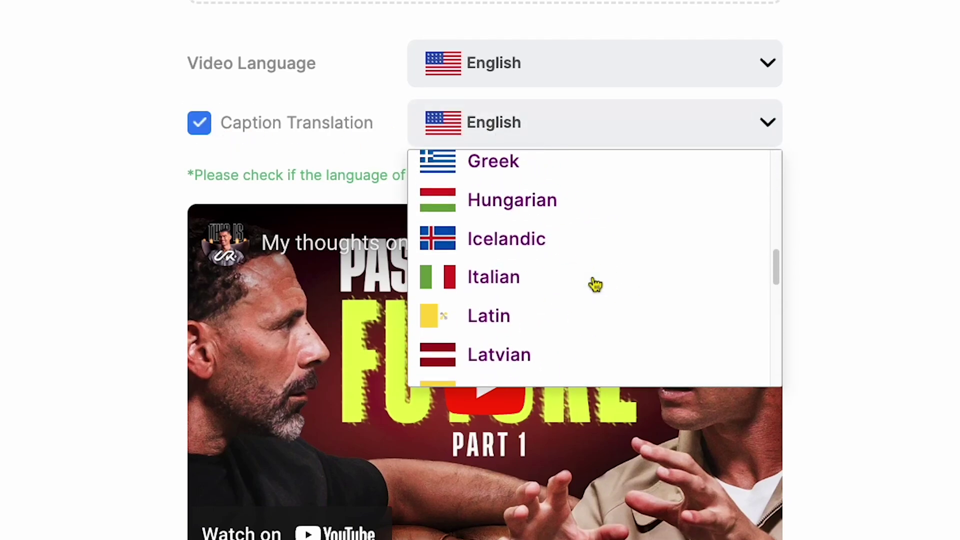
scroll(599, 289, "up", 3)
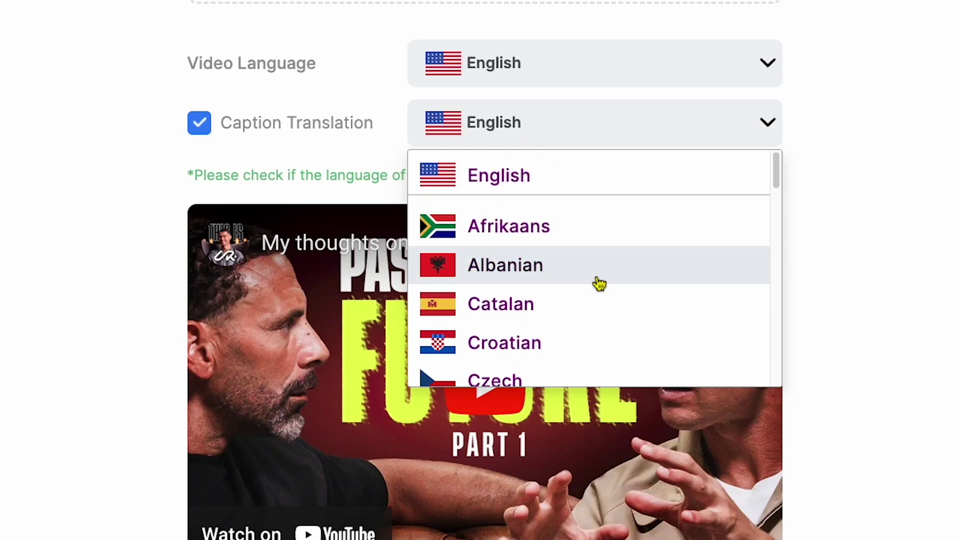
left_click(510, 178)
left_click(520, 129)
left_click(465, 171)
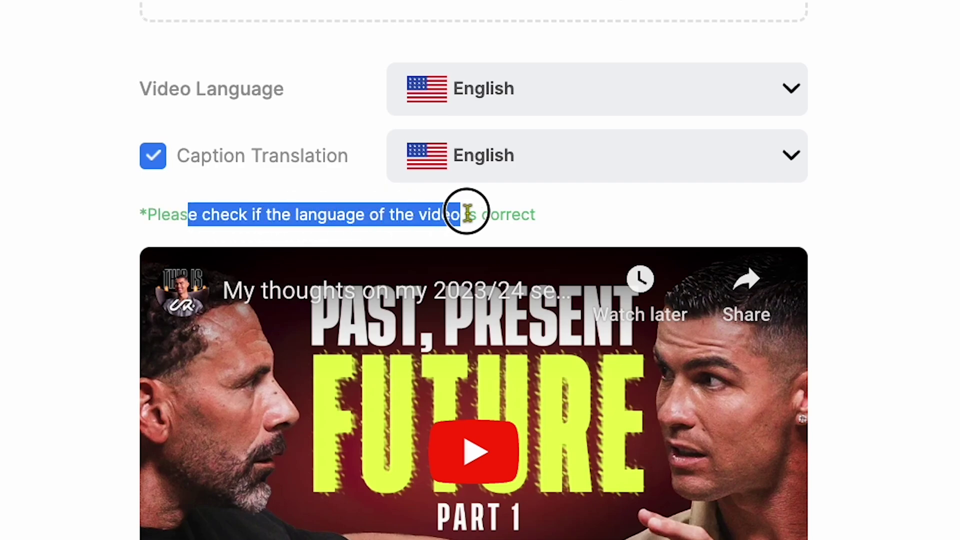
Step: Browse the Popular Templates carousel and select the Iman caption template
left_click(584, 222)
scroll(523, 383, "down", 5)
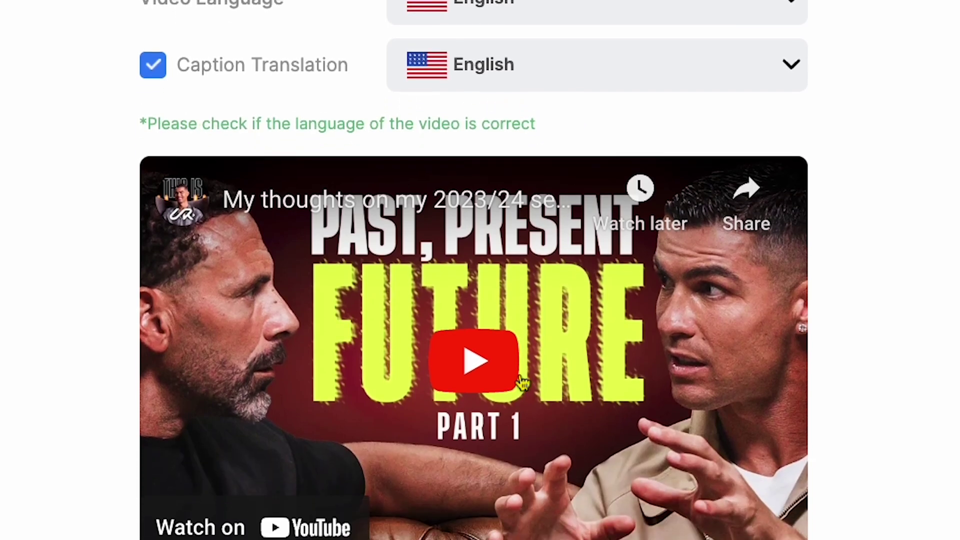
scroll(522, 383, "up", 3)
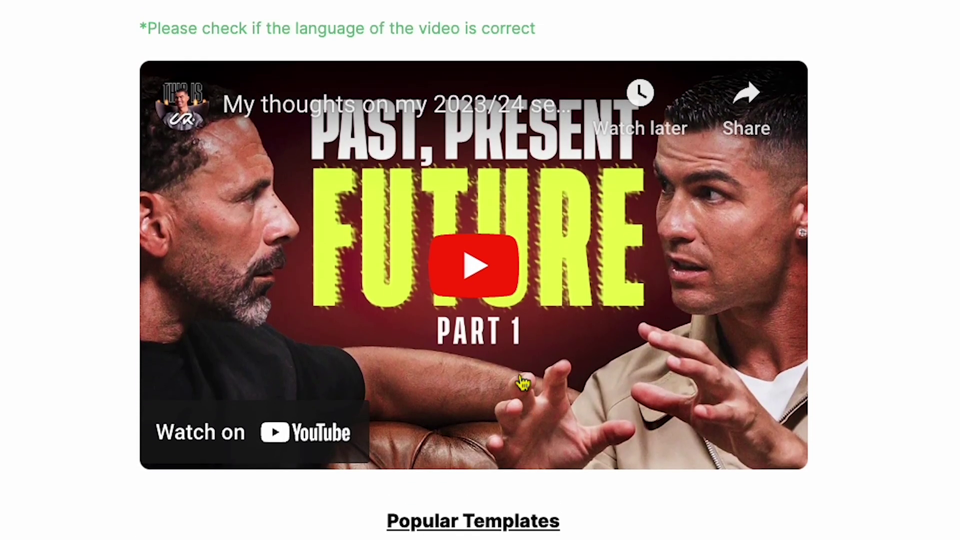
scroll(618, 411, "down", 10)
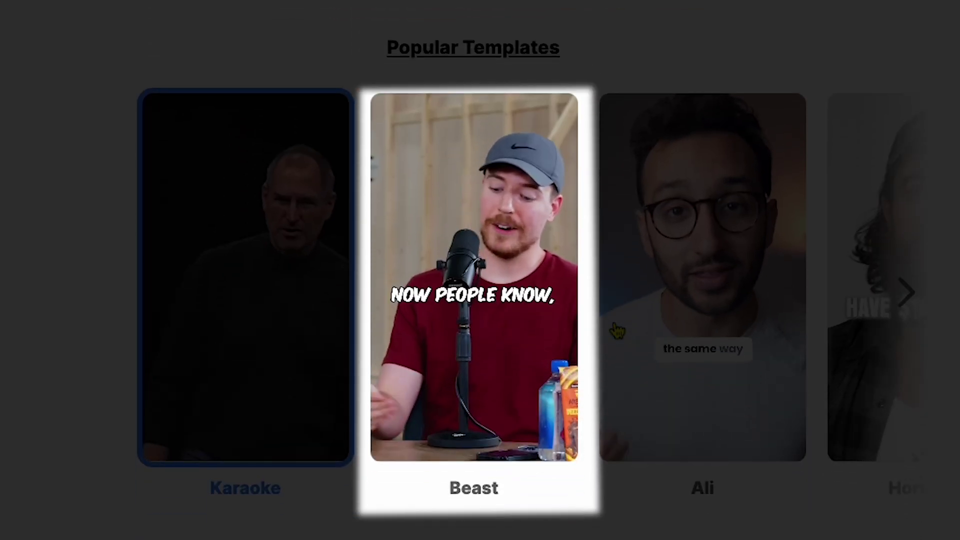
left_click(465, 343)
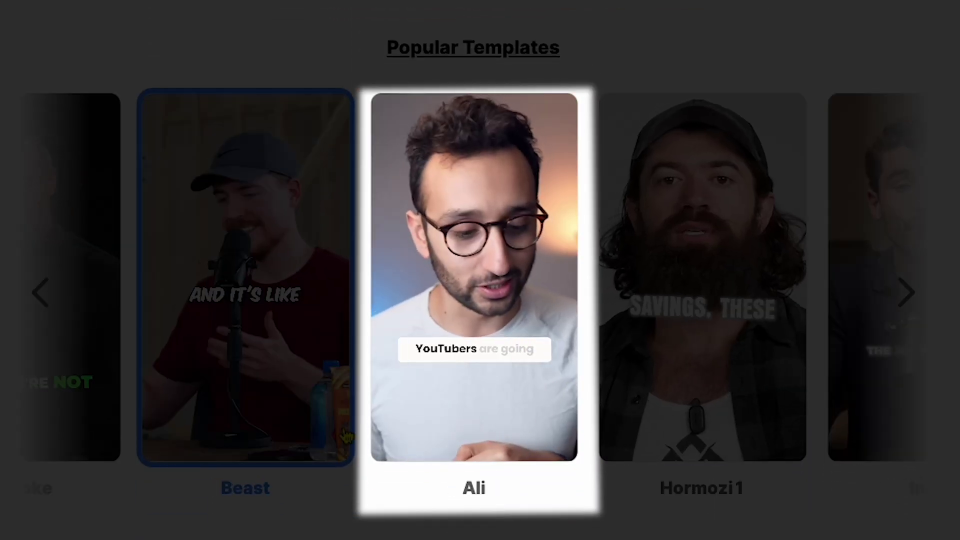
left_click(462, 354)
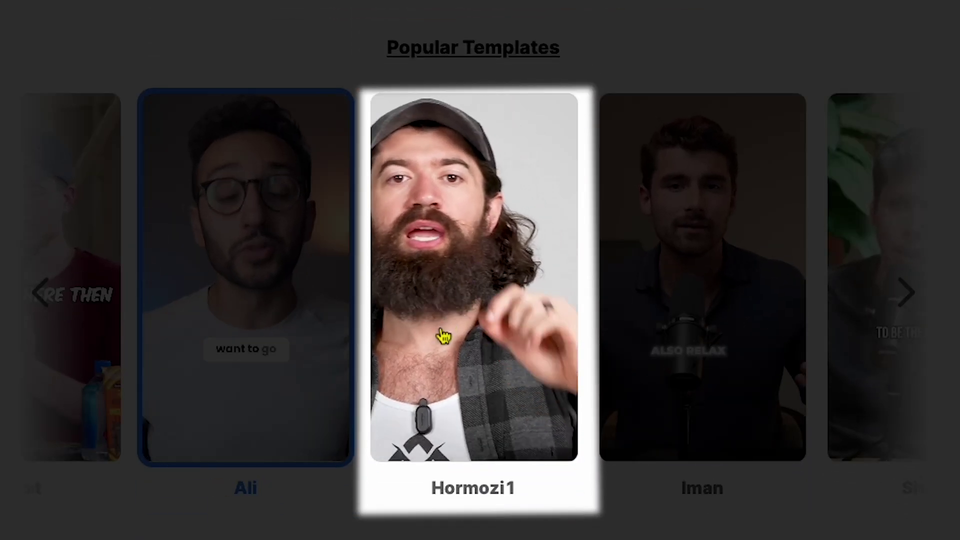
left_click(697, 343)
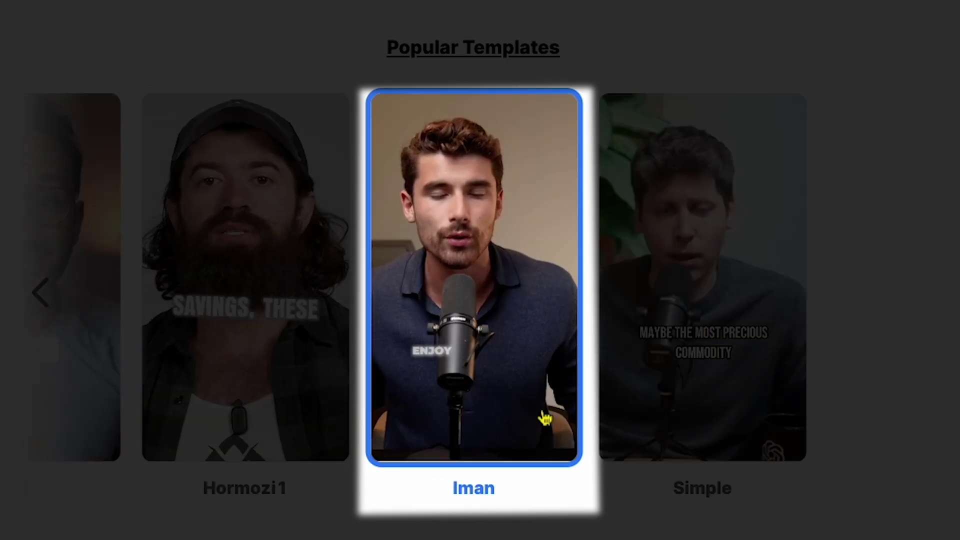
mouse_move(450, 505)
left_mouse_down()
mouse_move(483, 492)
mouse_move(446, 499)
mouse_move(515, 505)
mouse_move(725, 461)
mouse_move(454, 506)
left_mouse_up()
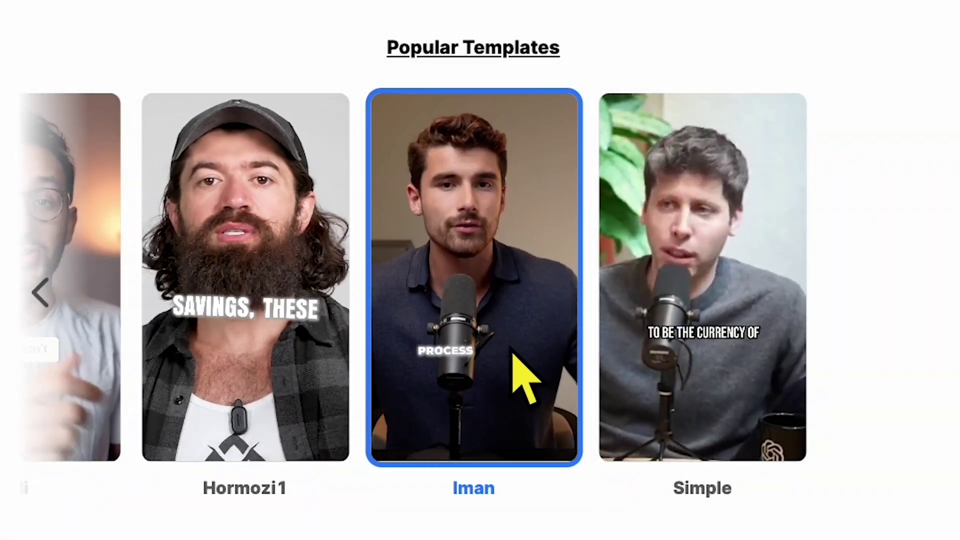
scroll(484, 365, "down", 1)
scroll(484, 365, "down", 8)
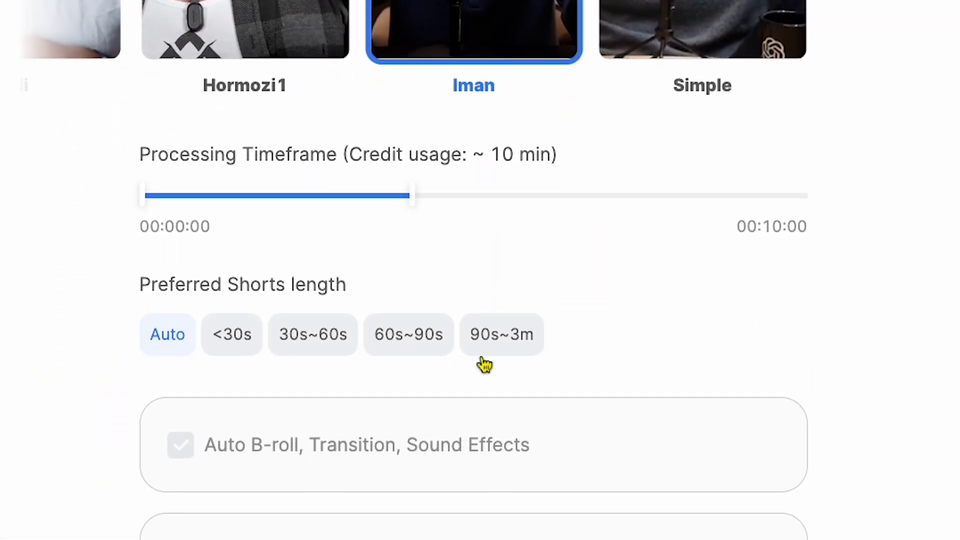
Step: Set the processing timeframe to 00:00:07–00:04:41 and the preferred shorts length to 30s~60s
mouse_move(420, 205)
left_mouse_down()
mouse_move(403, 198)
mouse_move(295, 229)
mouse_move(431, 206)
mouse_move(296, 225)
mouse_move(392, 208)
mouse_move(364, 199)
mouse_move(420, 193)
left_mouse_up()
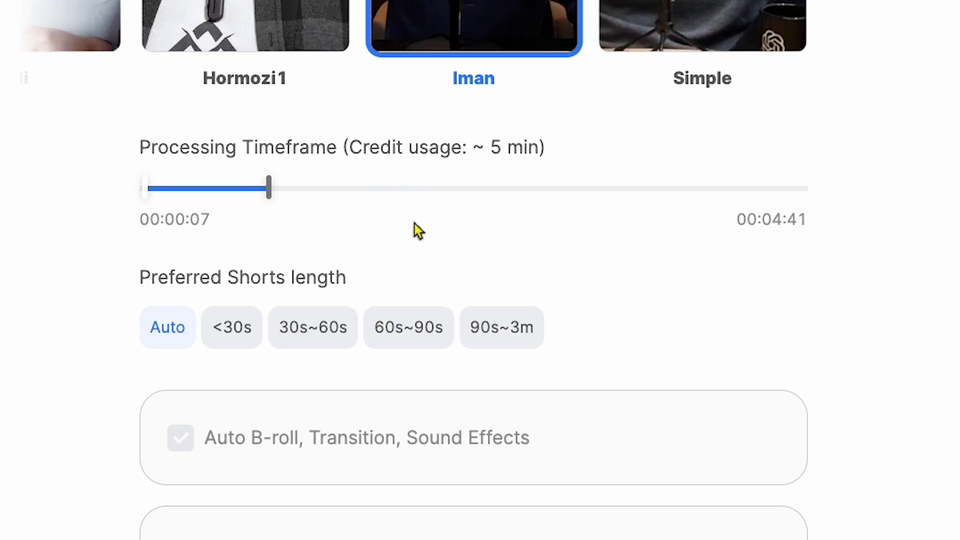
scroll(415, 224, "down", 3)
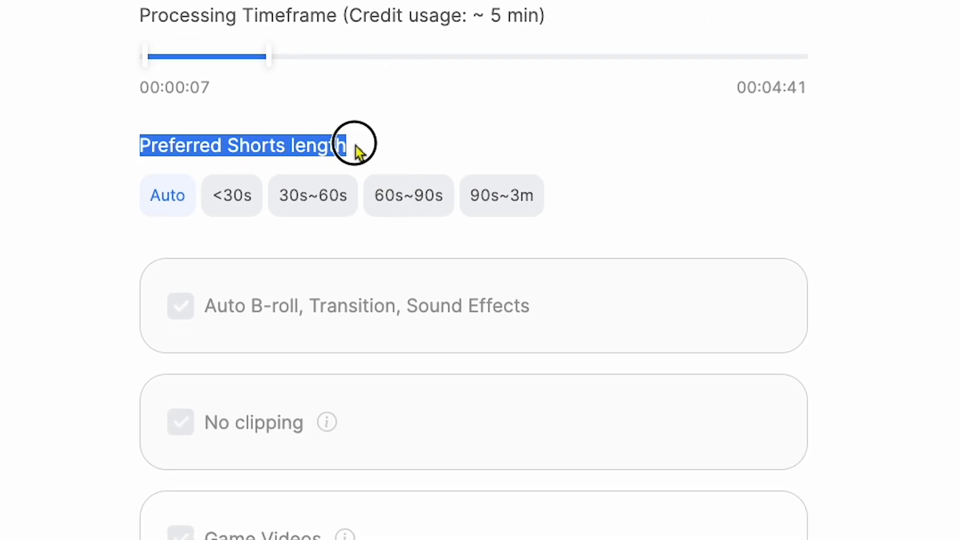
scroll(355, 150, "up", 2)
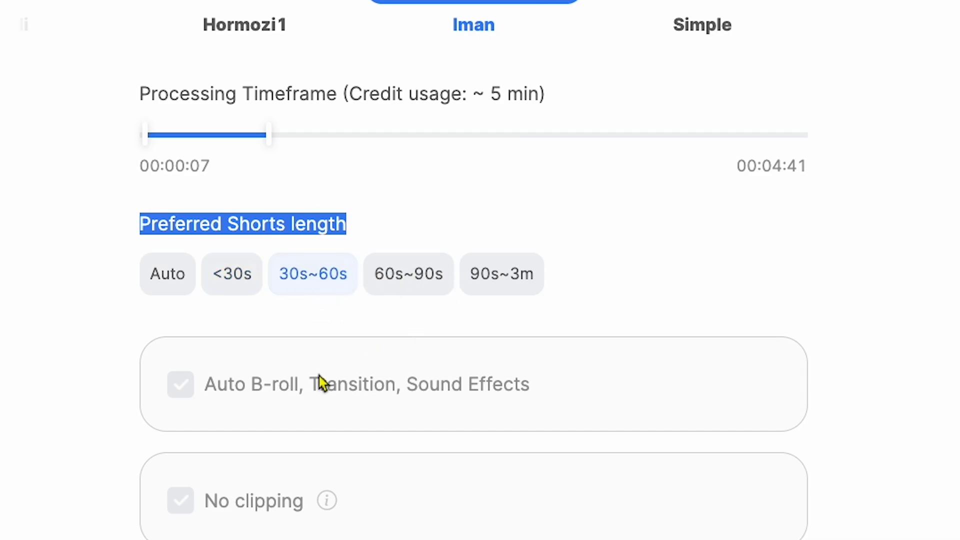
scroll(406, 281, "down", 2)
left_click(62, 266)
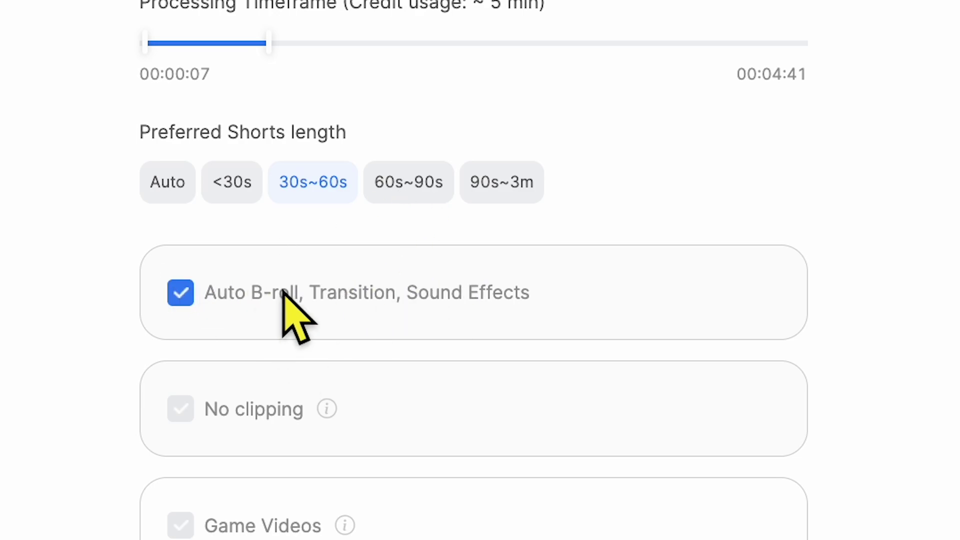
Step: Check Auto B-roll, Transition, Sound Effects and Game Videos
left_click(190, 294)
mouse_move(359, 269)
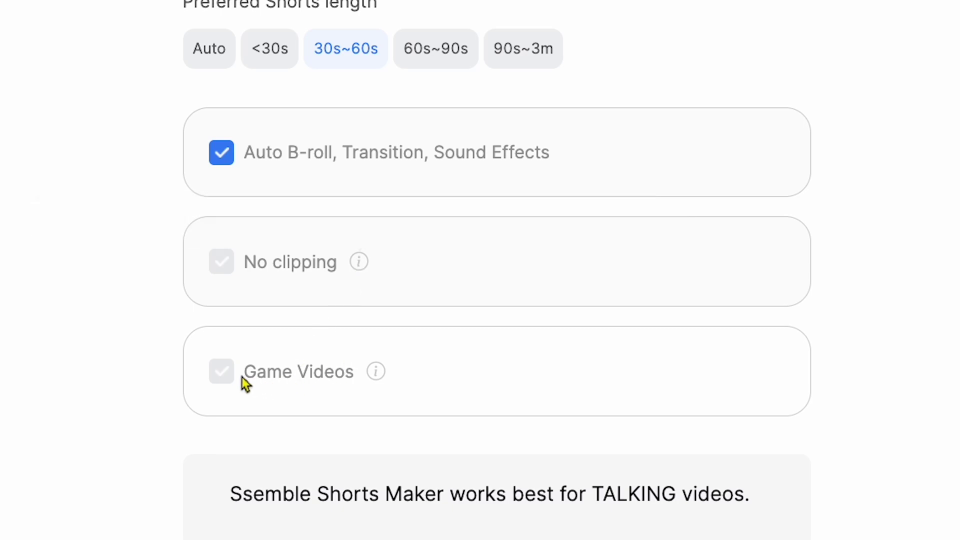
left_click(221, 383)
scroll(347, 390, "down", 3)
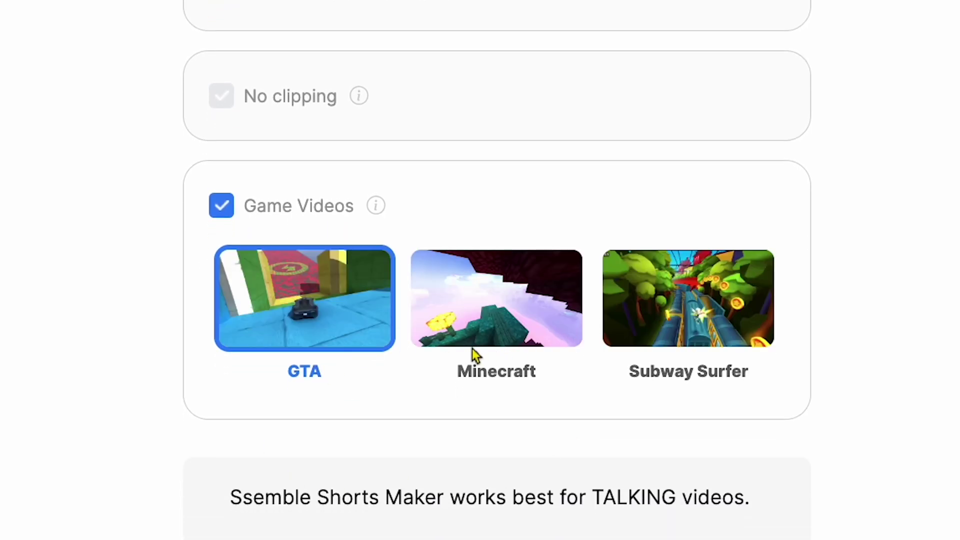
Step: Try the Minecraft and Subway Surfer gameplay backgrounds, then settle on GTA
left_click(474, 343)
left_click(722, 321)
left_click(350, 320)
left_click(559, 330)
left_click(698, 337)
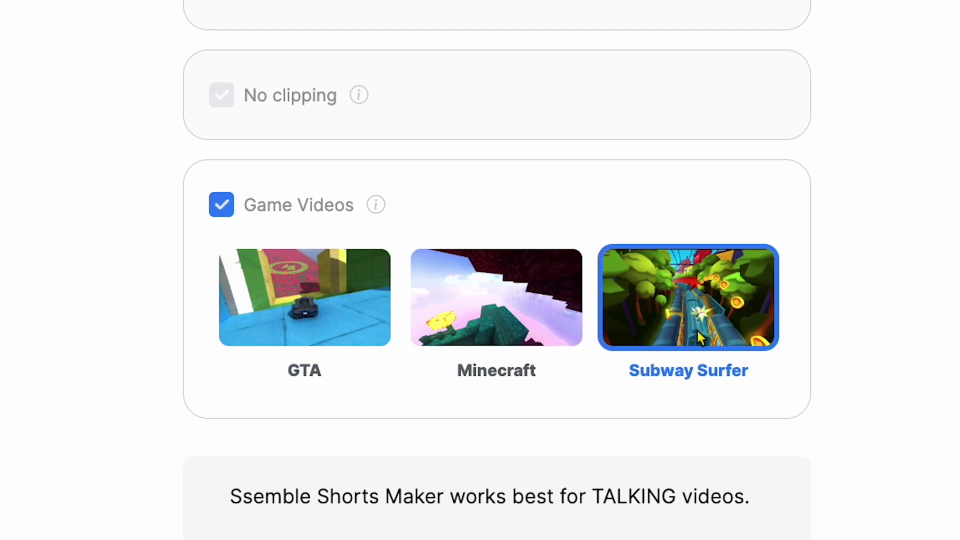
scroll(698, 332, "down", 1)
left_click(285, 282)
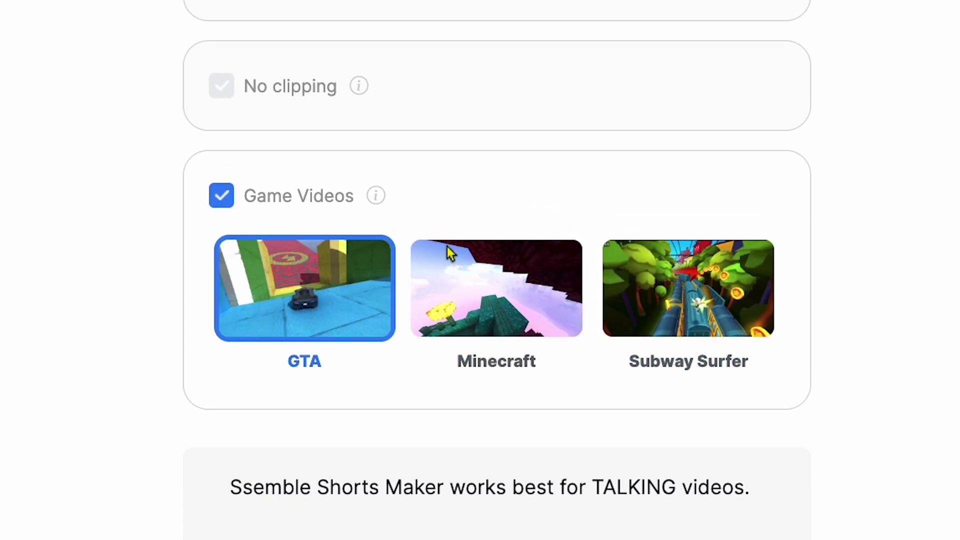
mouse_move(376, 195)
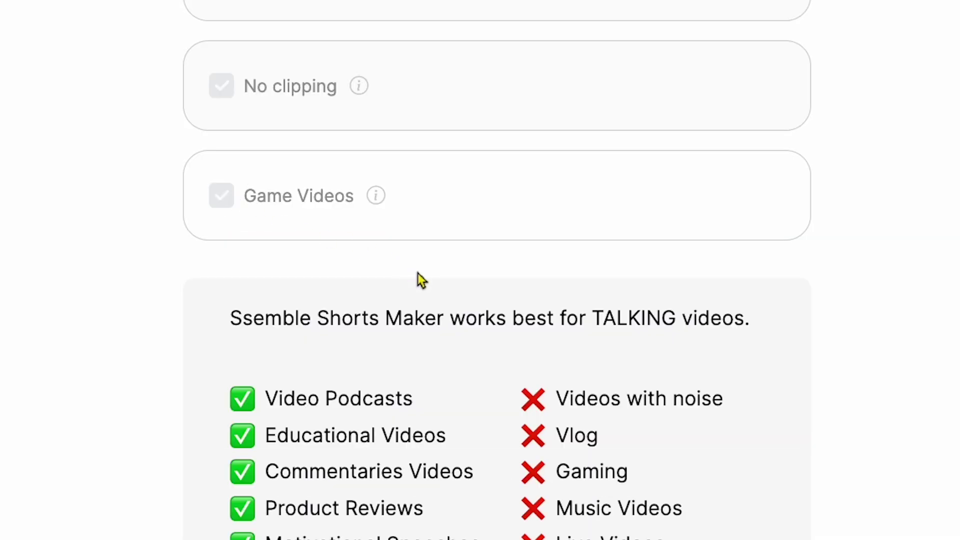
scroll(420, 280, "down", 3)
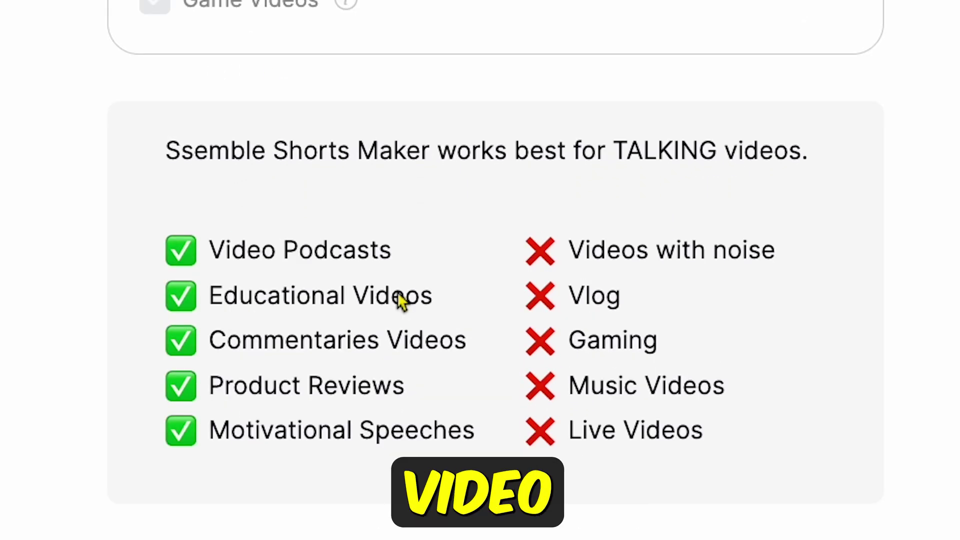
scroll(403, 300, "down", 1)
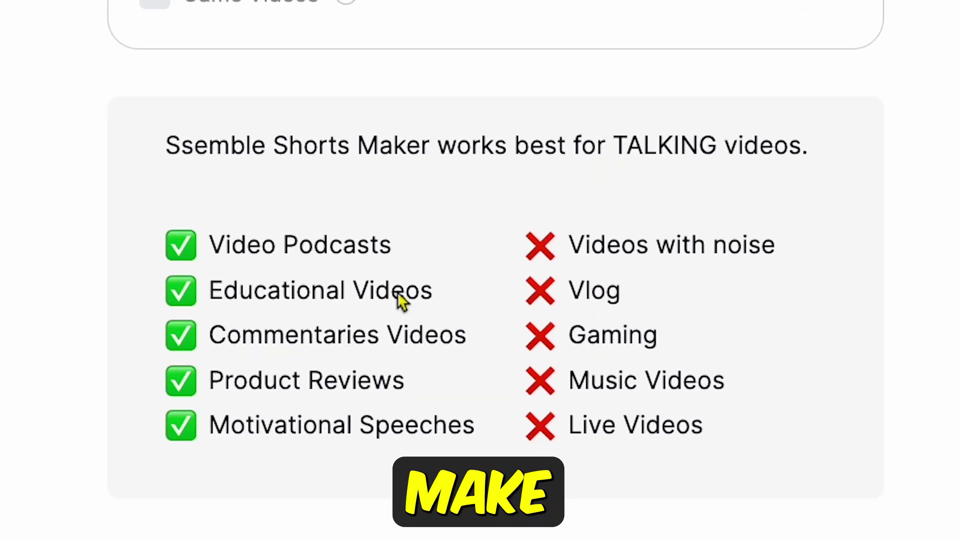
scroll(403, 300, "down", 1)
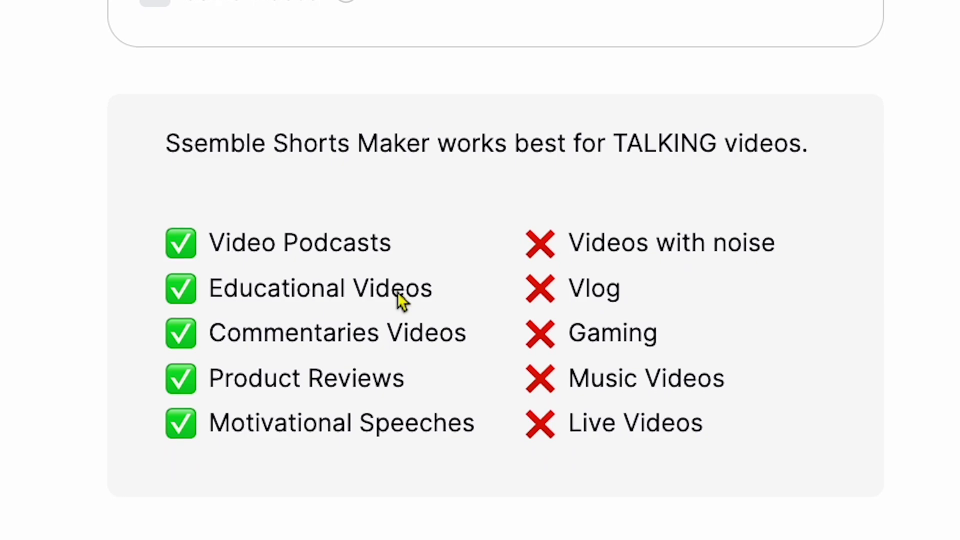
scroll(399, 295, "down", 1)
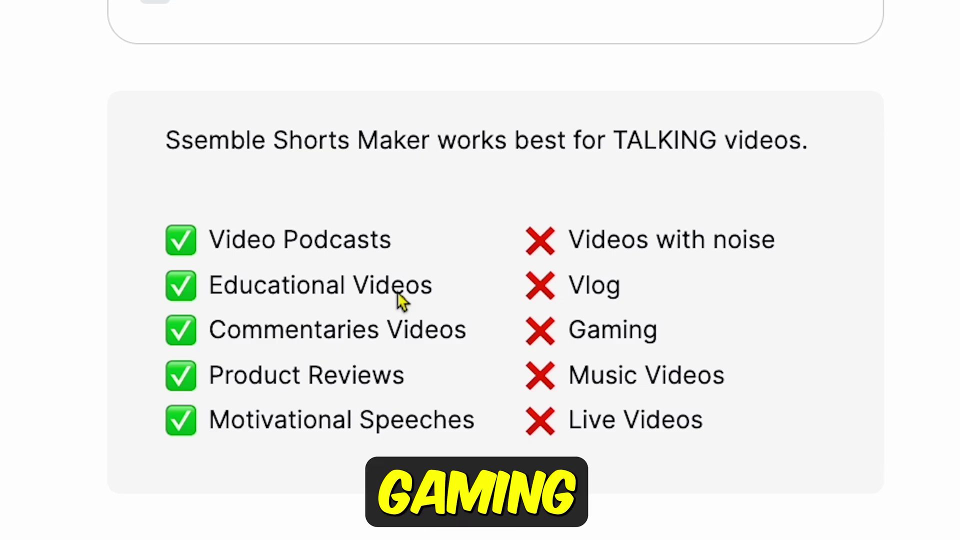
scroll(397, 293, "up", 5)
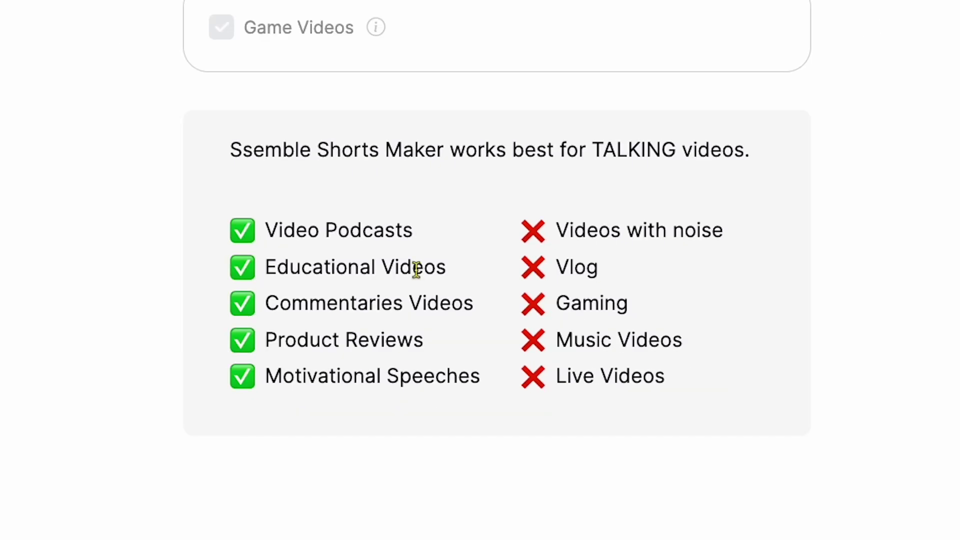
scroll(417, 270, "up", 15)
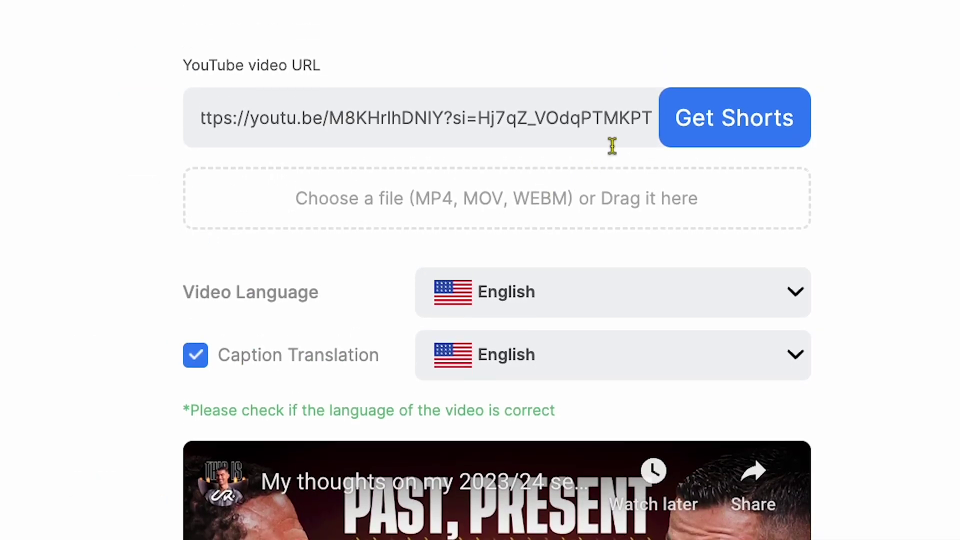
Step: Start Get Shorts and review the resulting clips, led by #1 Saudi's Hidden Gems at 82/100
left_click(716, 131)
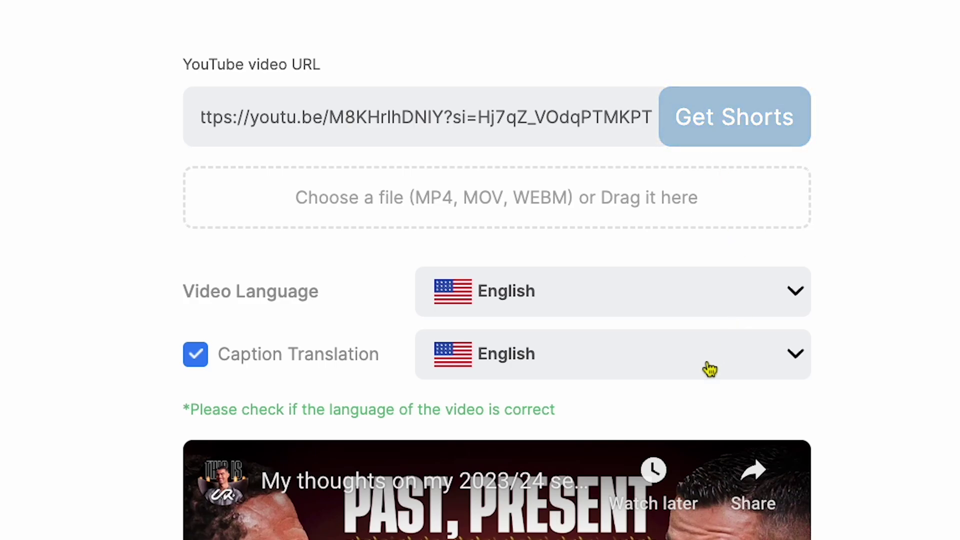
scroll(709, 369, "down", 3)
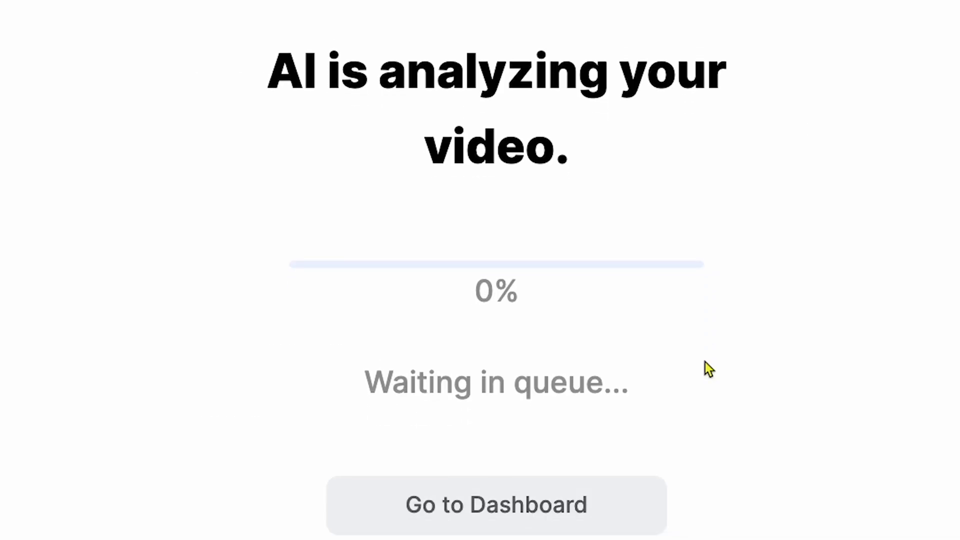
scroll(708, 369, "down", 1)
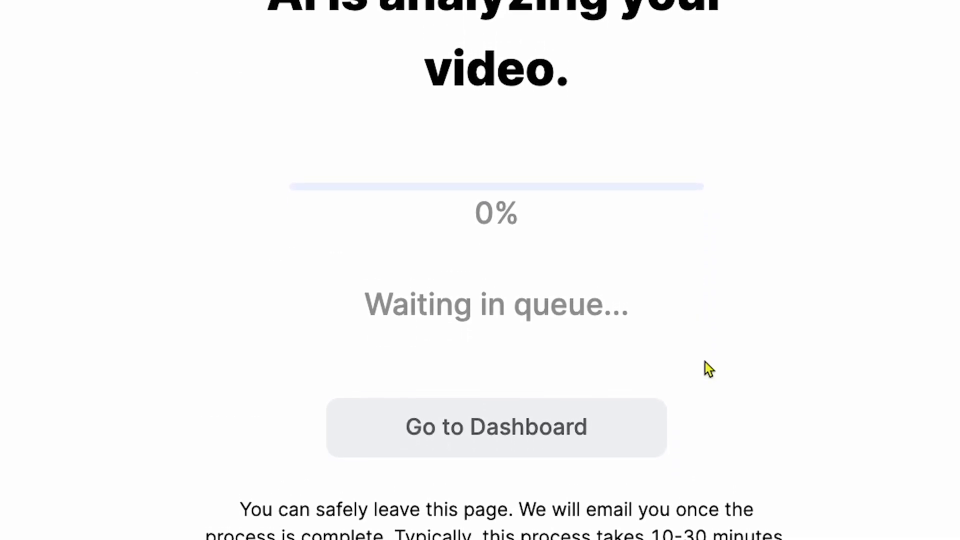
scroll(708, 369, "up", 1)
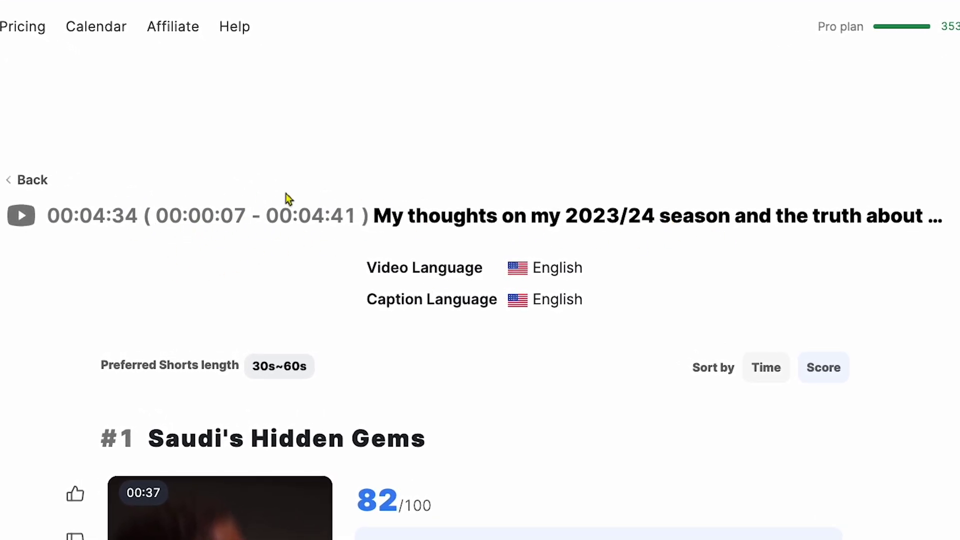
Step: Scroll through the ranked shorts and preview #1 Saudi's Hidden Gems
scroll(280, 248, "down", 12)
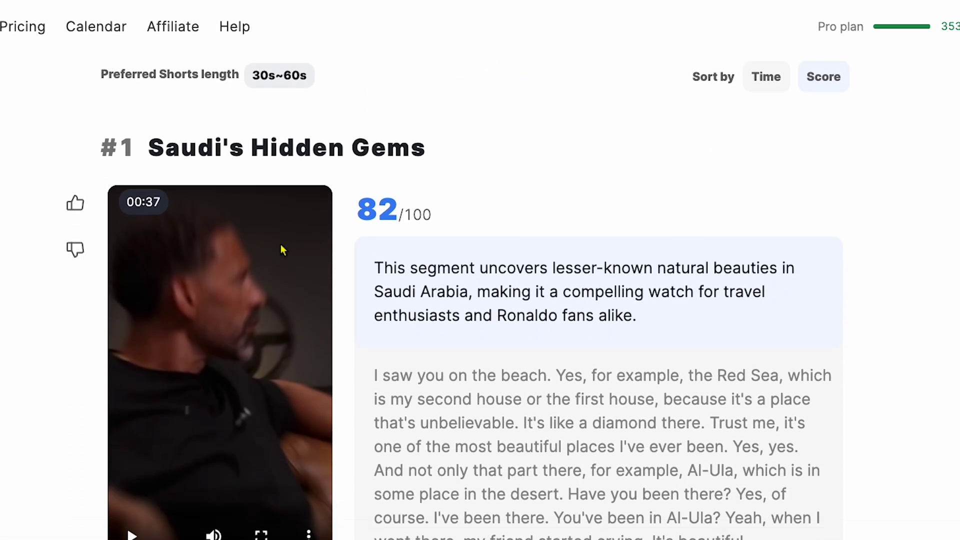
scroll(281, 245, "down", 10)
scroll(280, 245, "up", 9)
scroll(281, 248, "up", 12)
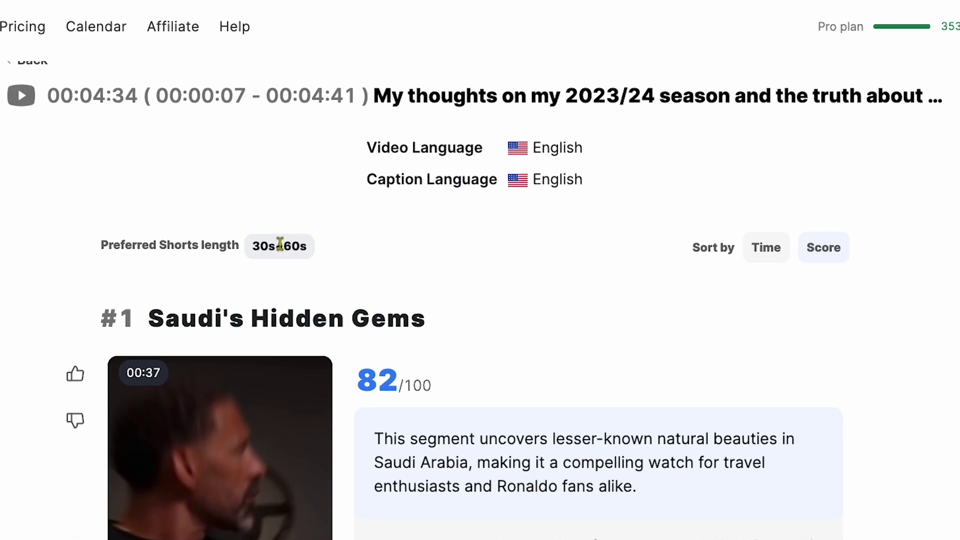
scroll(376, 407, "down", 3)
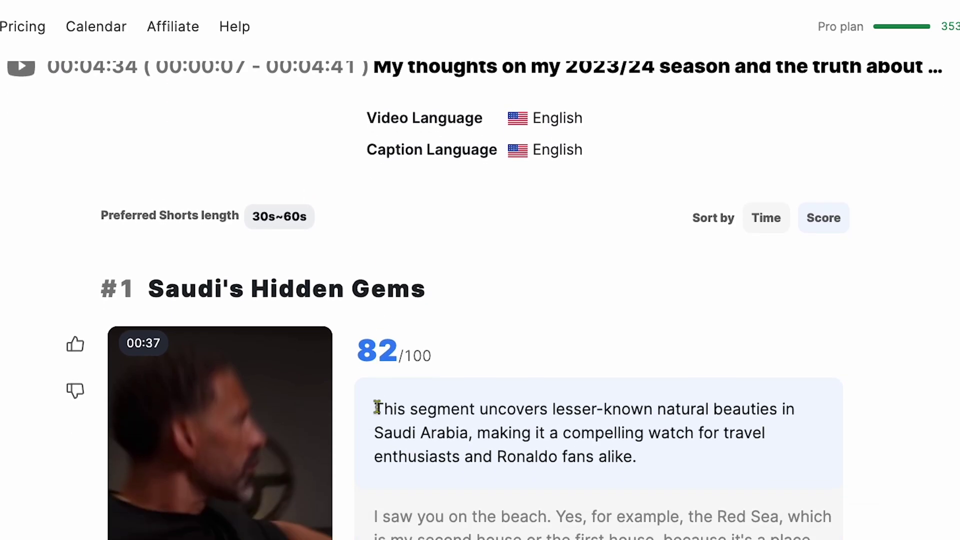
scroll(377, 407, "down", 2)
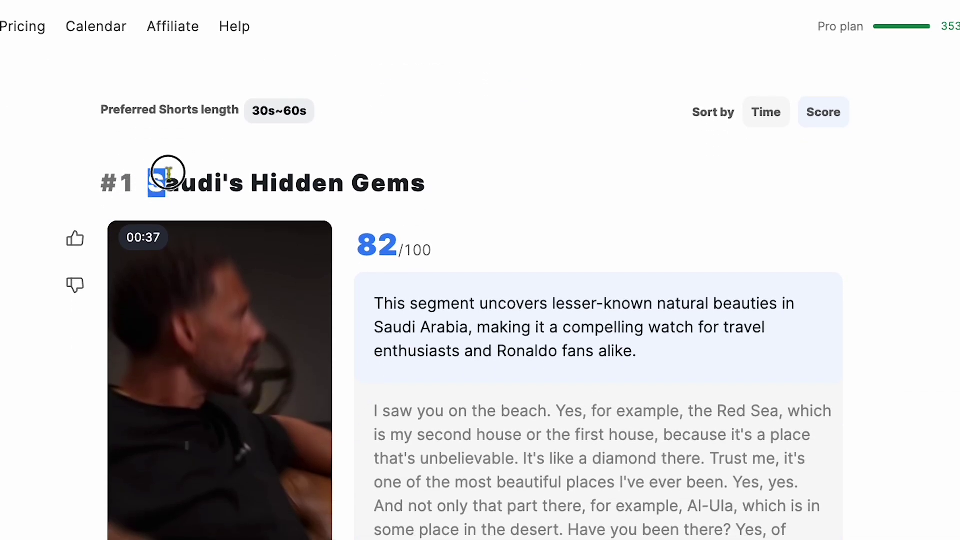
left_click_drag(168, 173, 382, 181)
left_click(415, 177)
scroll(308, 234, "down", 2)
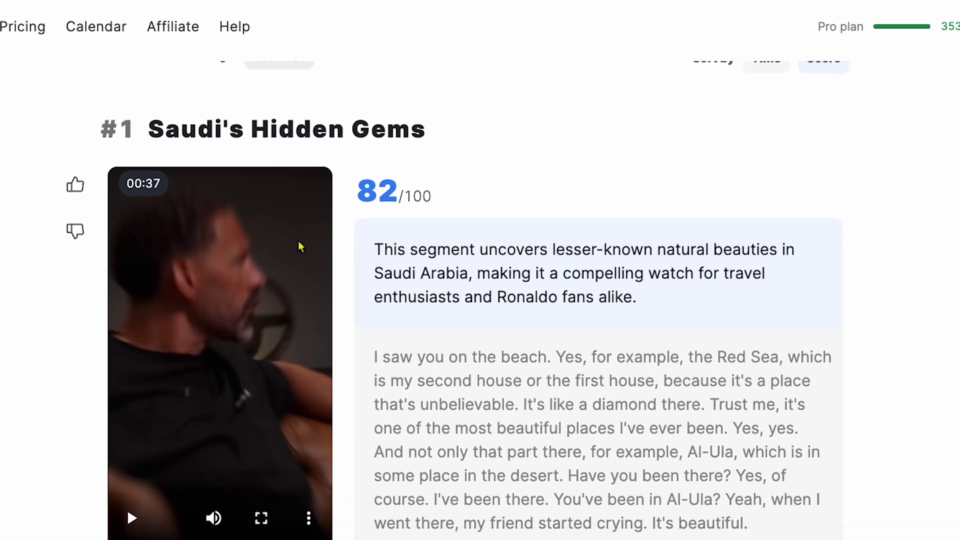
scroll(127, 473, "down", 10)
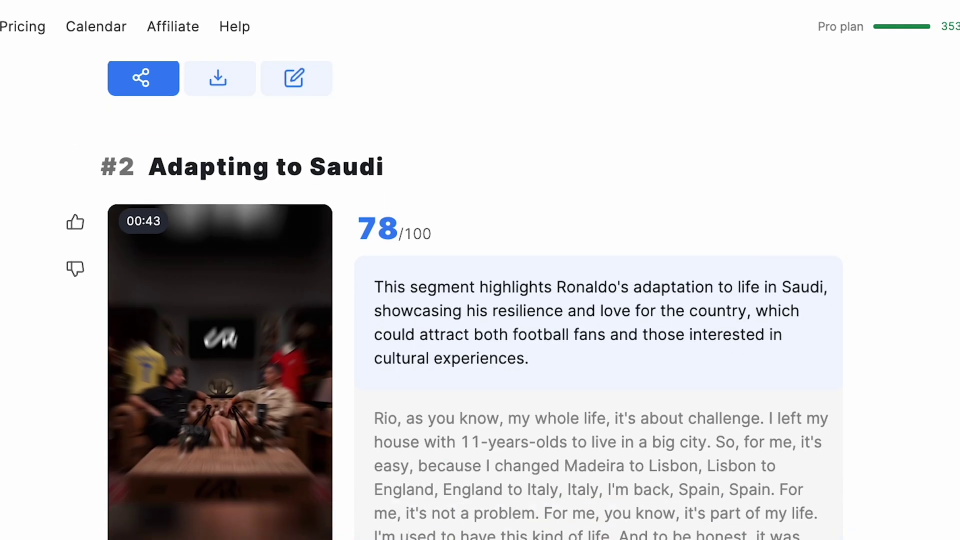
scroll(131, 465, "up", 10)
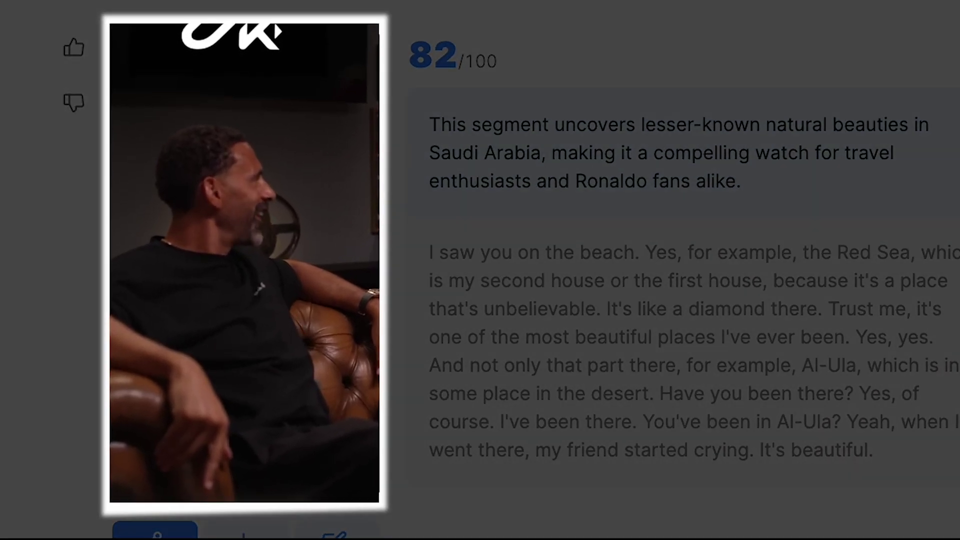
Step: Raise the playback volume, then pause the #2 Adapting to Saudi and #3 League Insight clips
key("XF86AudioRaiseVolume")
key("XF86AudioRaiseVolume")
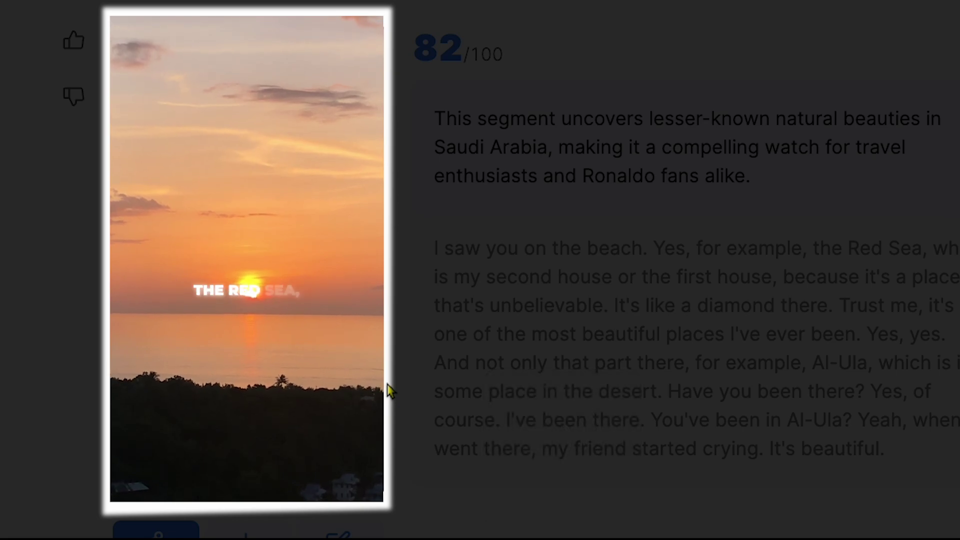
key("XF86AudioRaiseVolume")
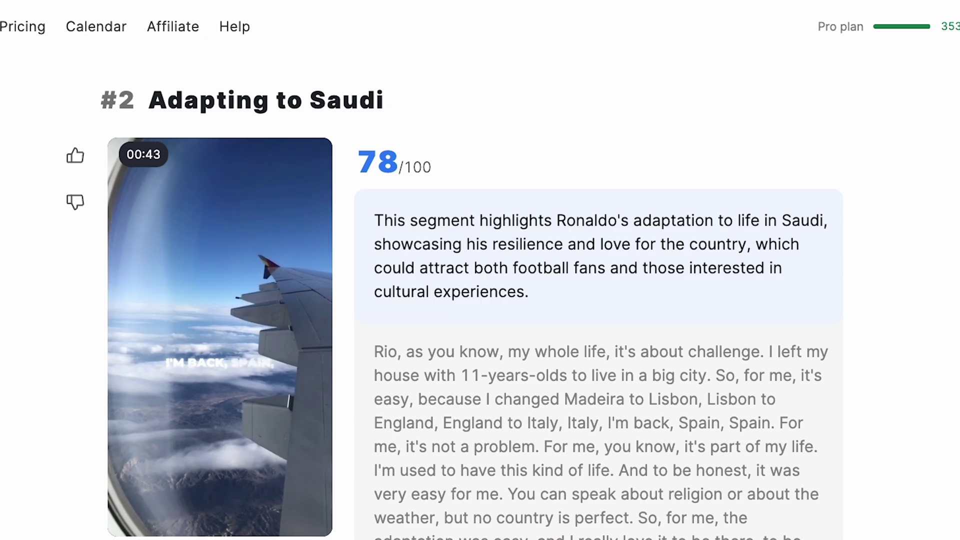
left_click(128, 481)
scroll(128, 481, "down", 10)
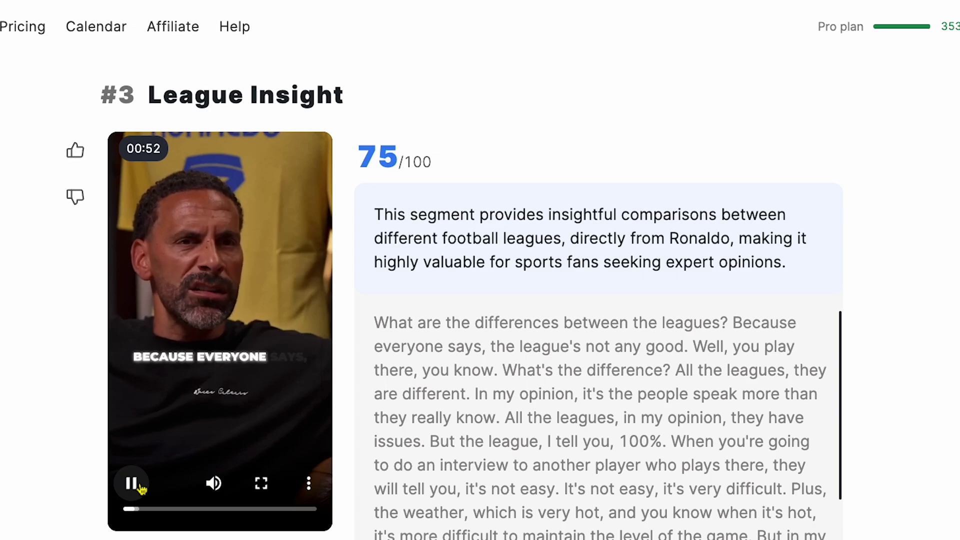
left_click(131, 484)
scroll(292, 495, "down", 2)
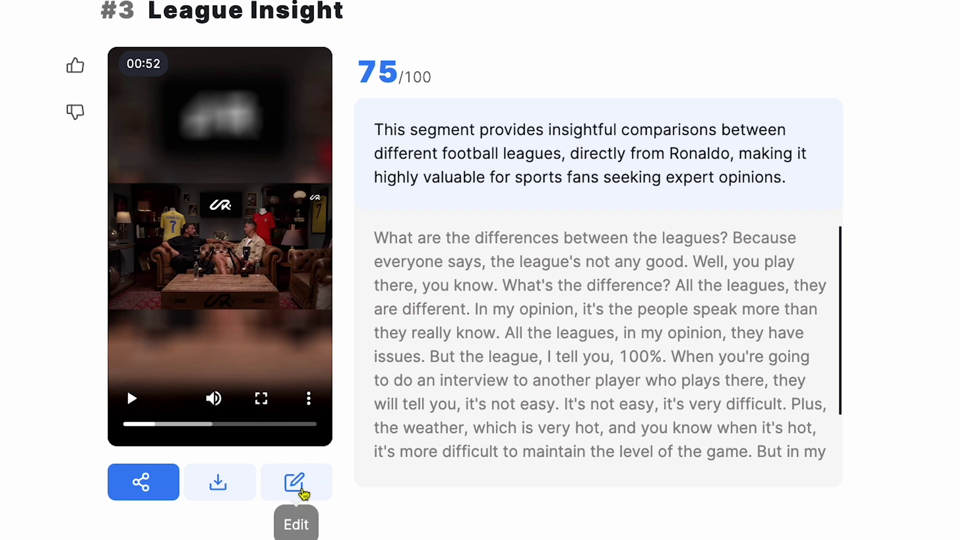
Step: Open the League Insight short in the editor and trim its ending to 46 seconds
left_click(302, 493)
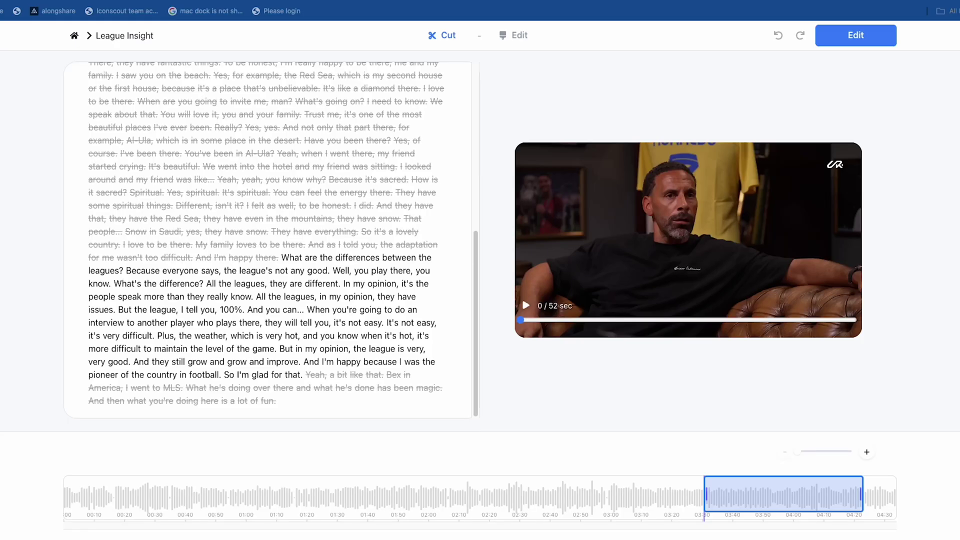
mouse_move(861, 494)
left_mouse_down()
mouse_move(870, 496)
mouse_move(845, 495)
left_mouse_up()
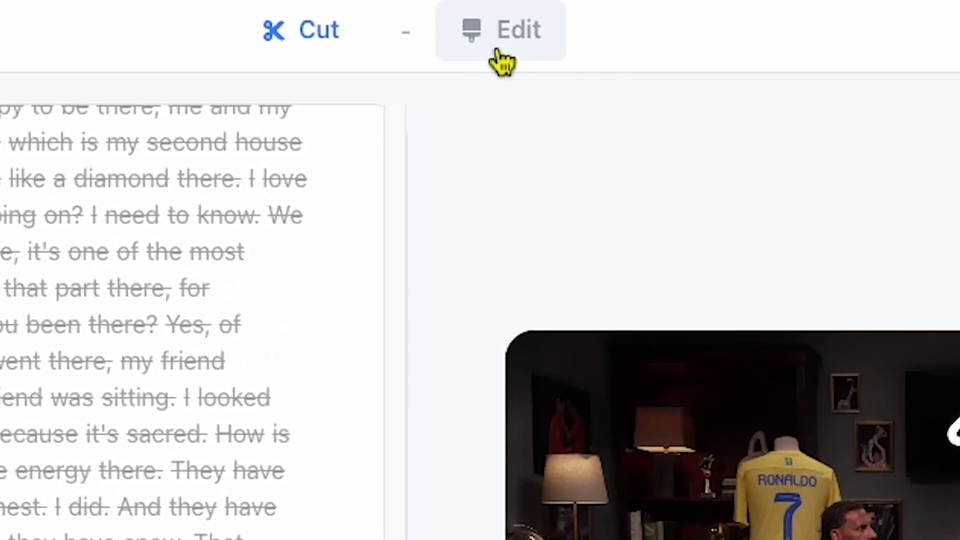
left_click(459, 50)
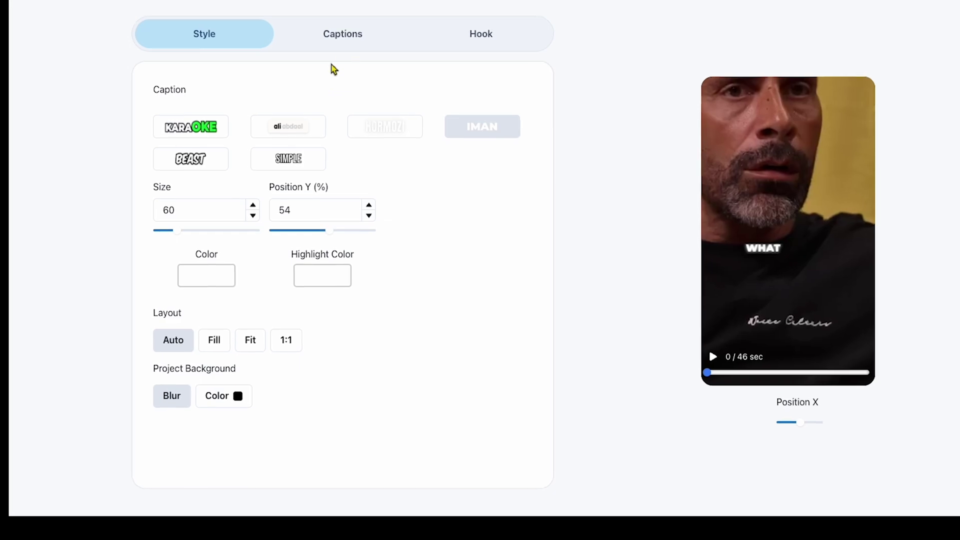
Step: Try the Karaoke, Beast, ali abdaal, Simple and Iman caption presets, then edit the caption size
left_click(342, 34)
left_click(220, 34)
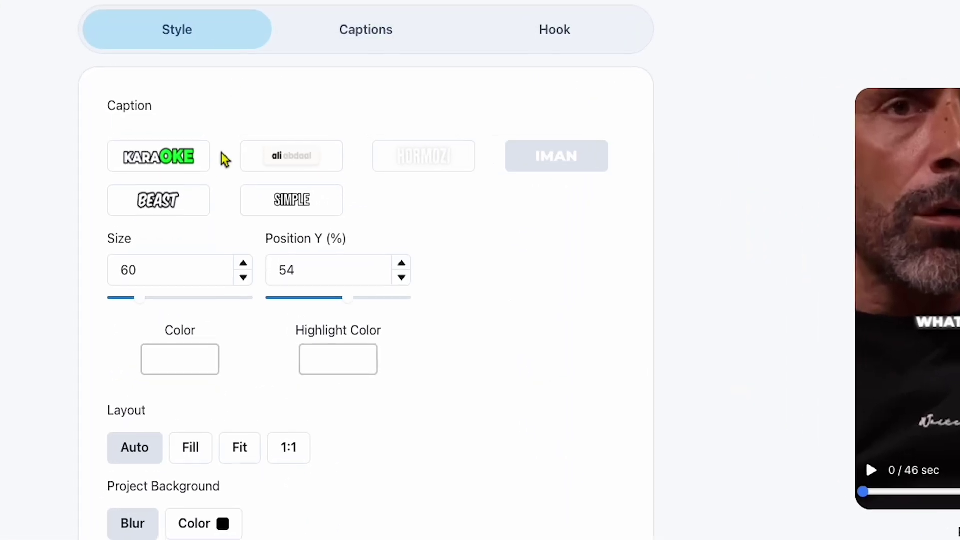
left_click(191, 126)
left_click(190, 159)
left_click(330, 196)
left_click(333, 244)
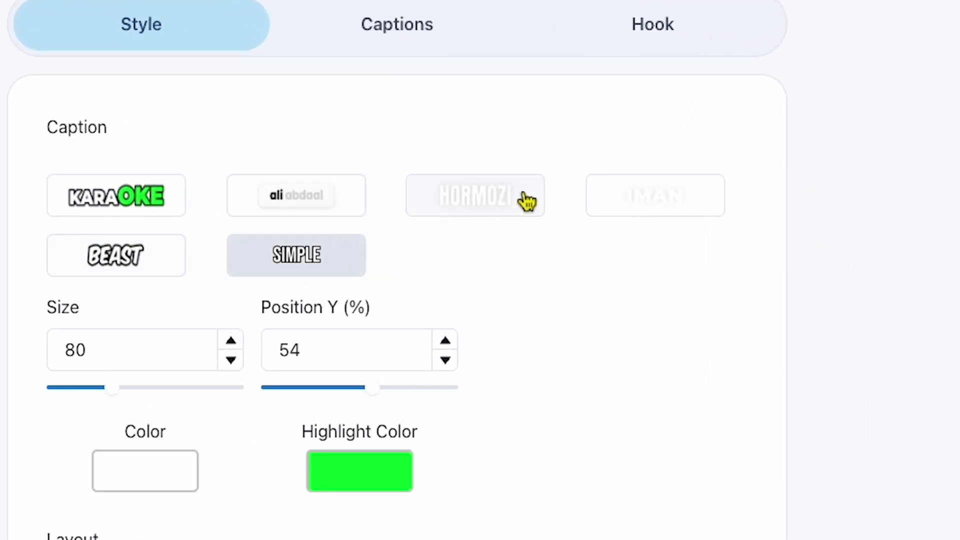
left_click(650, 194)
left_click(80, 363)
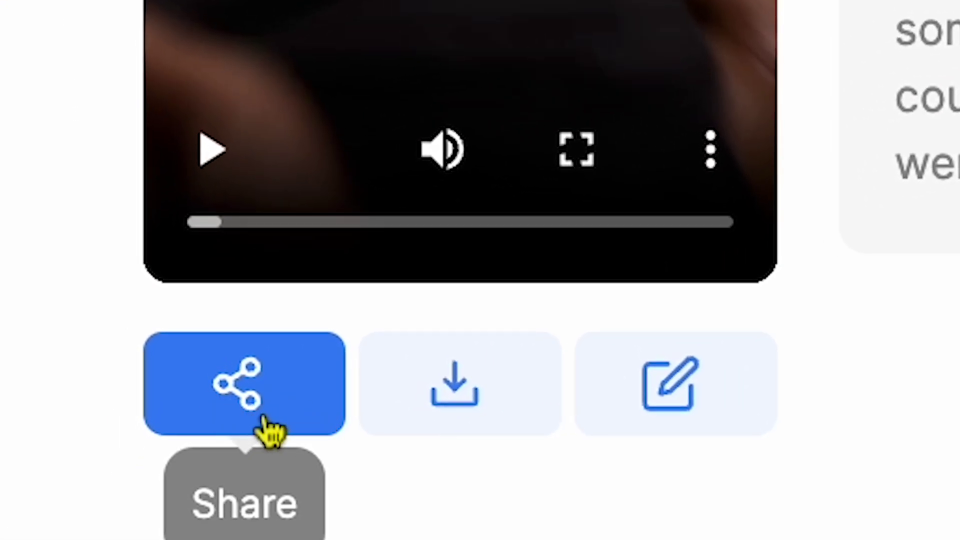
Step: Share the short, review the YouTube, Instagram and TikTok account options, then open the September 2024 schedule picker
left_click(265, 423)
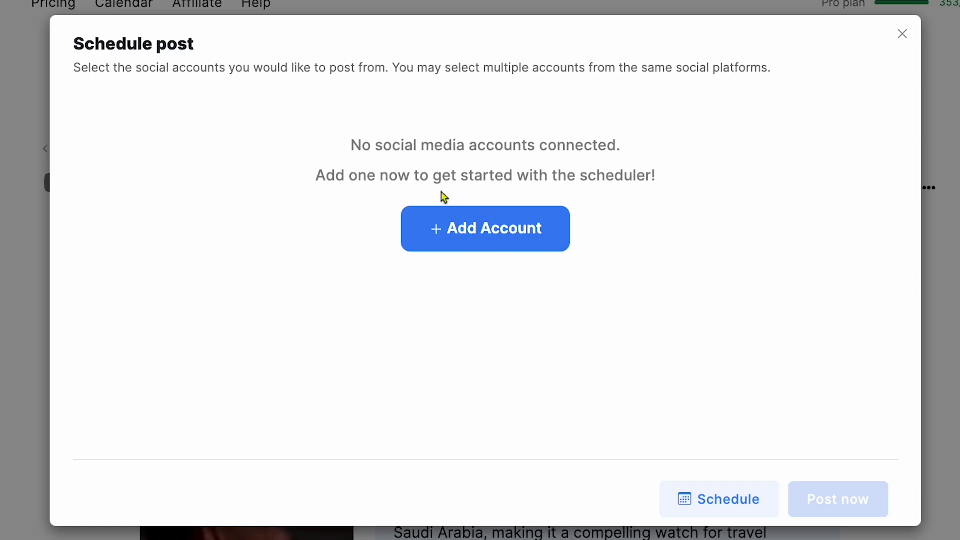
left_click(466, 241)
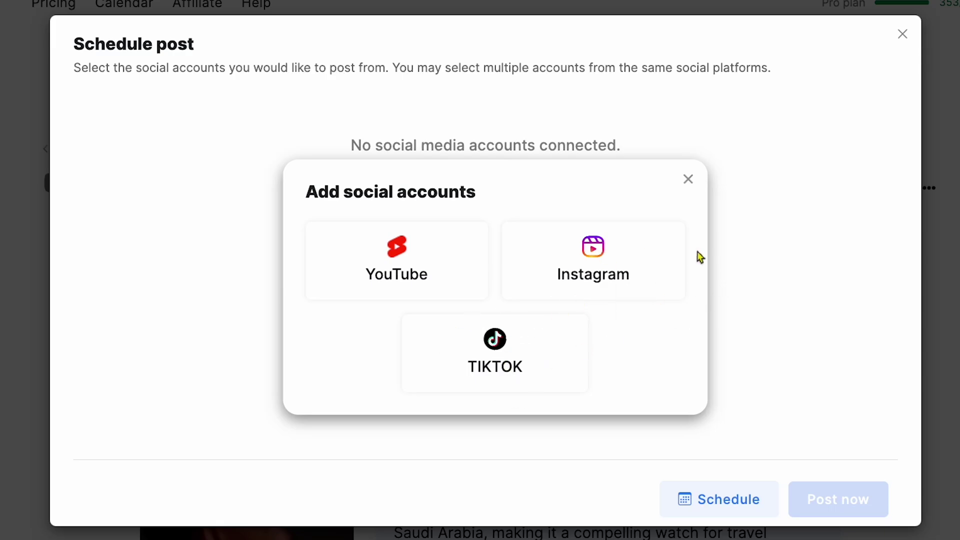
left_click(720, 502)
left_click(720, 502)
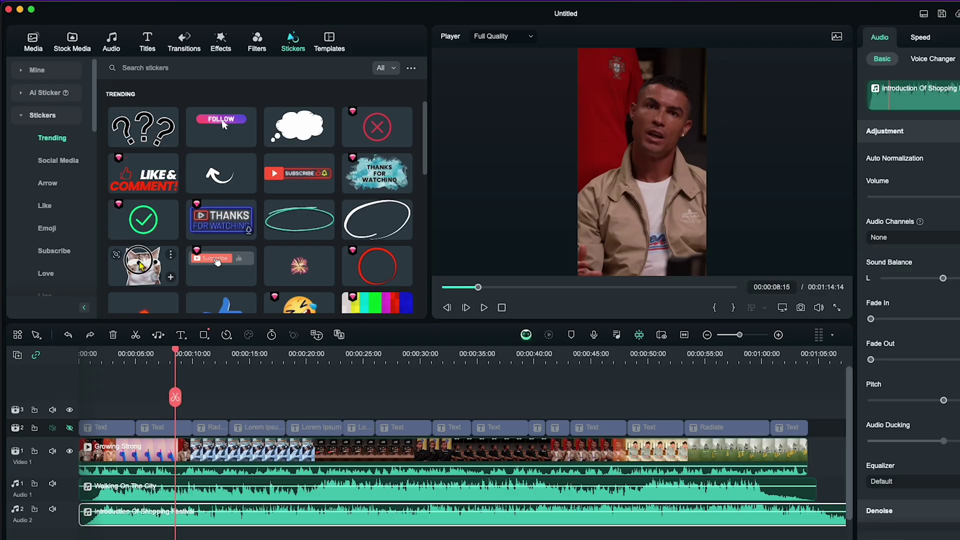
Step: Add the cat sticker to the timeline, then pick the Beast template from Popular Templates
left_click_drag(142, 266, 170, 452)
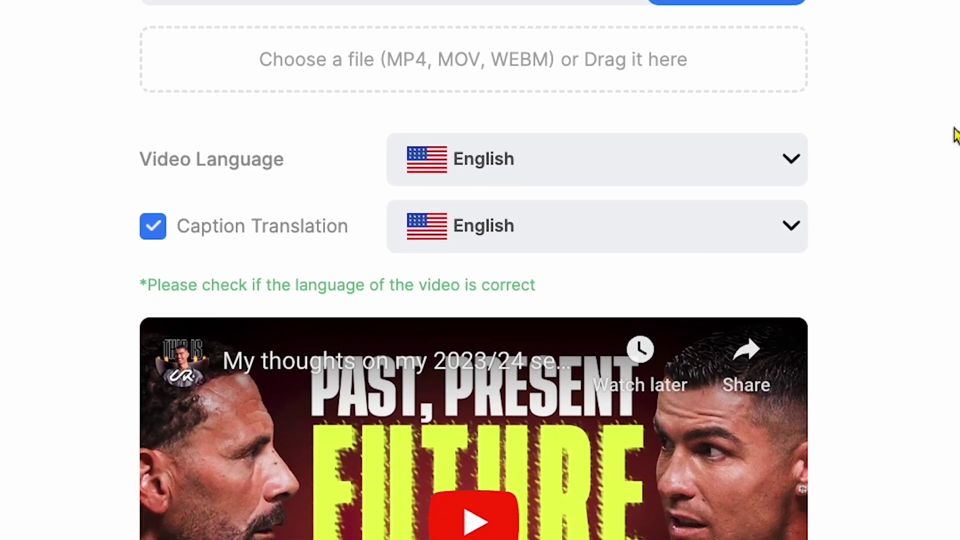
scroll(956, 134, "down", 2)
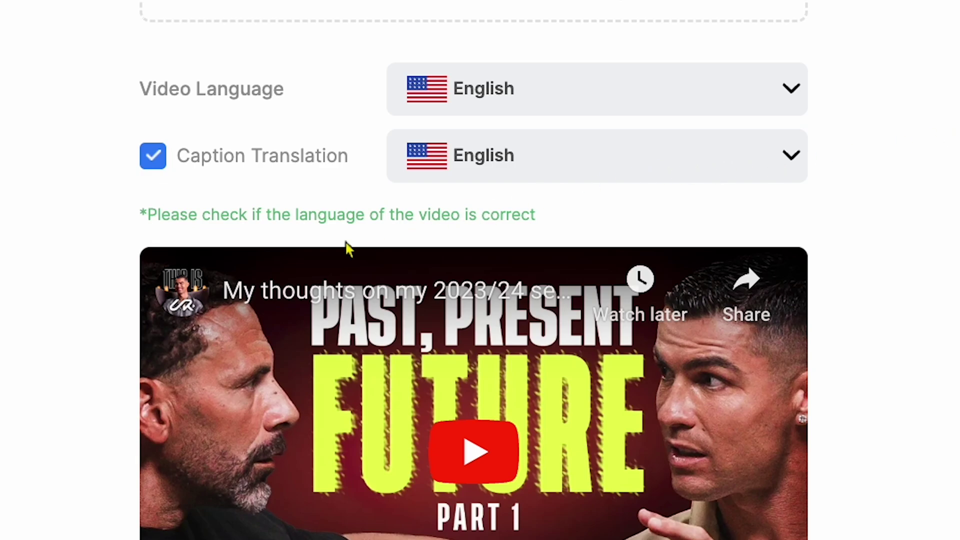
scroll(192, 239, "down", 10)
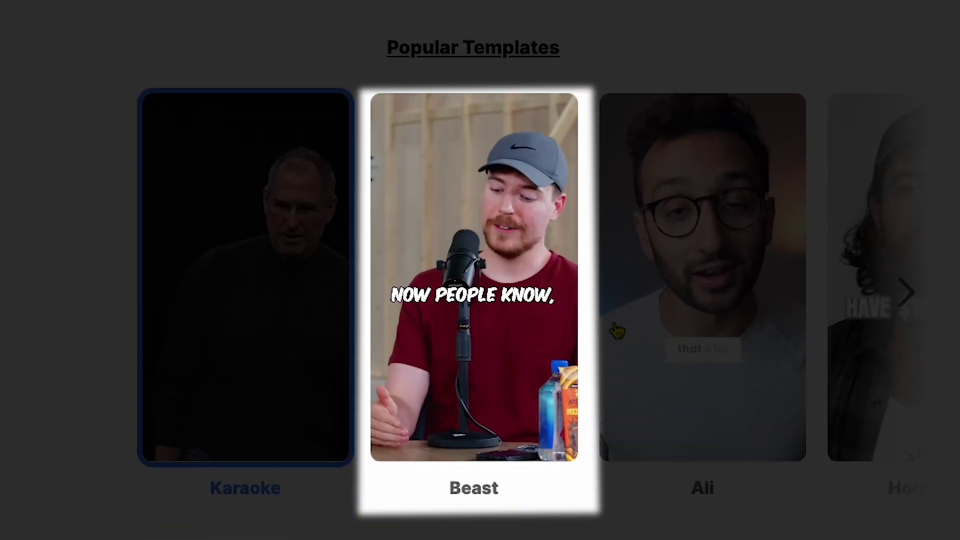
left_click(464, 335)
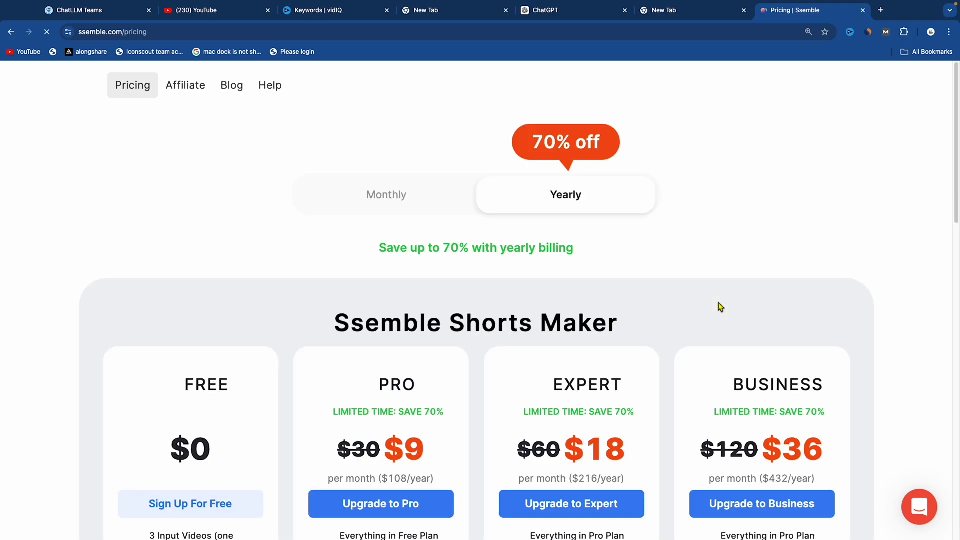
Step: Compare the Free $0, Pro $9, Expert $18 and Business $36 monthly plans on yearly billing
scroll(623, 382, "down", 3)
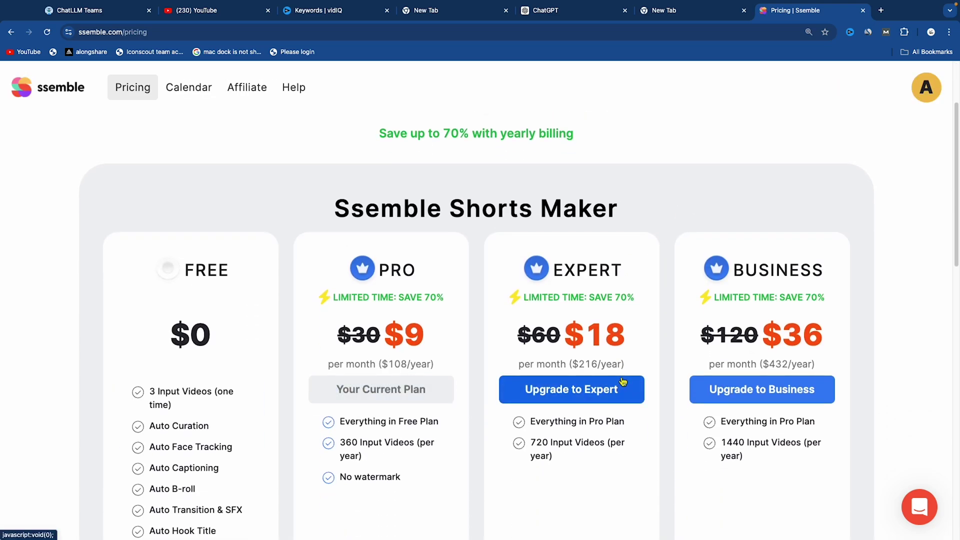
scroll(623, 382, "down", 2)
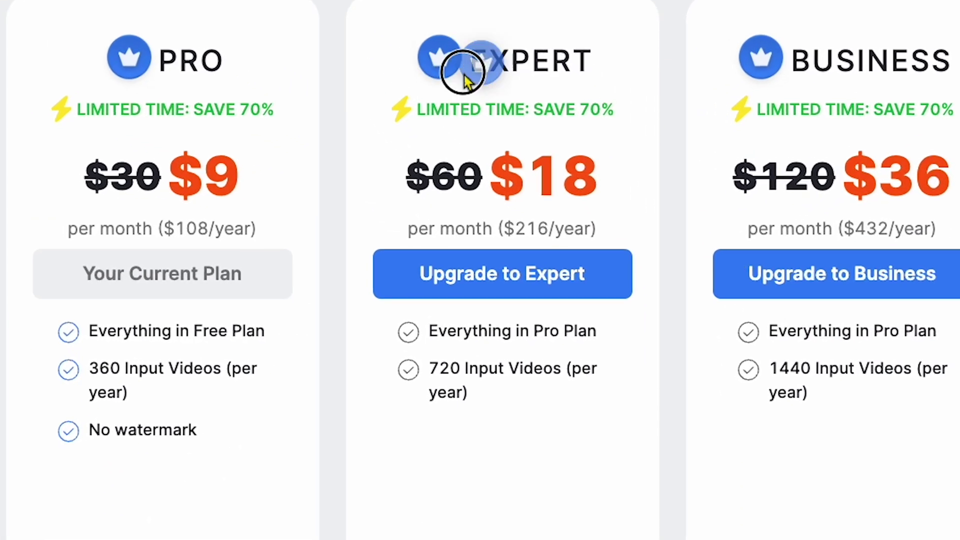
left_click_drag(474, 400, 353, 75)
left_click(386, 56)
scroll(500, 144, "up", 1)
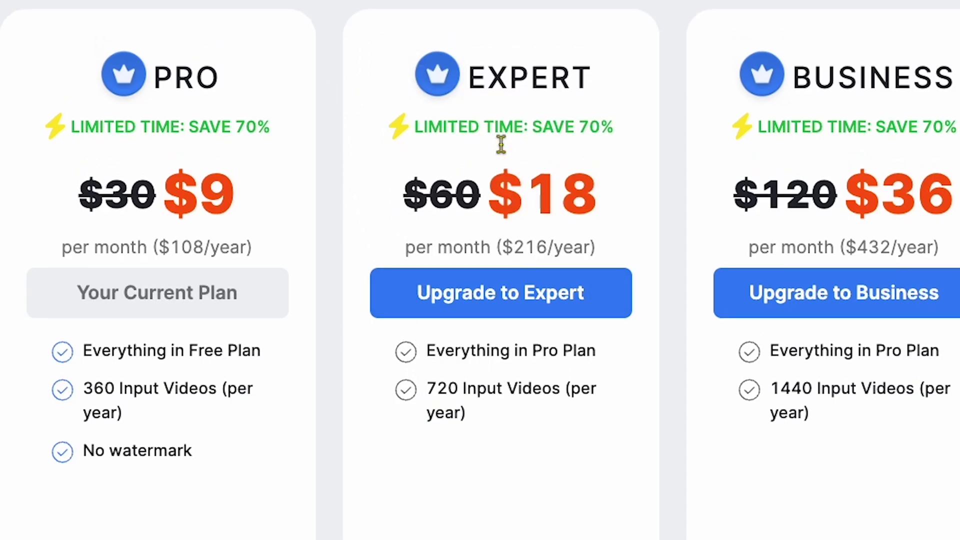